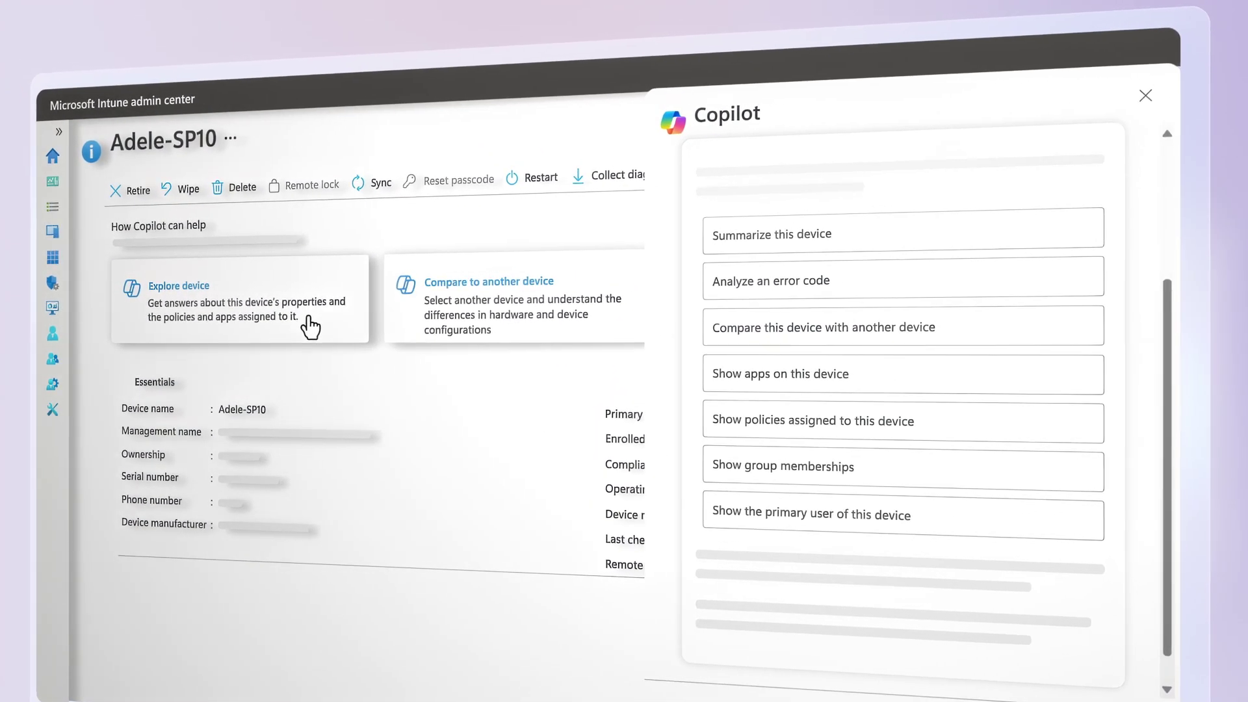
- Open the Reports blade from the left navigation
click(52, 282)
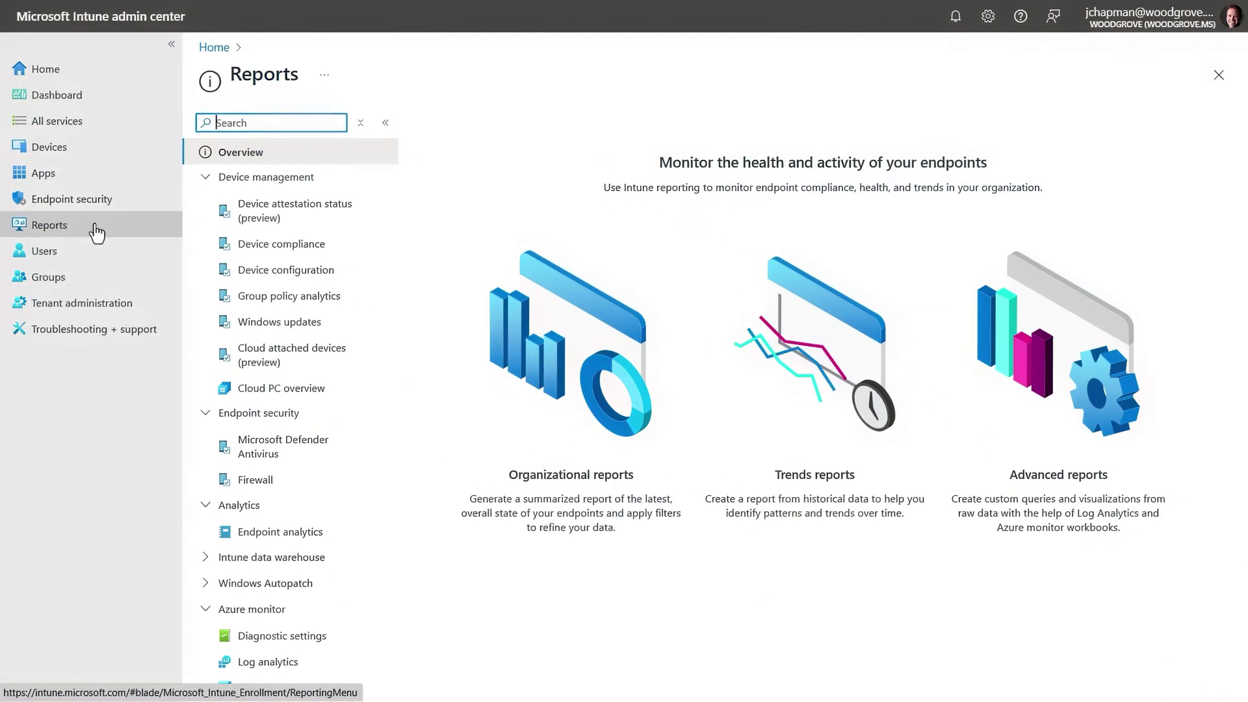
- In Endpoint analytics, list the devices with high CPU spike time and widen the Model column
click(260, 534)
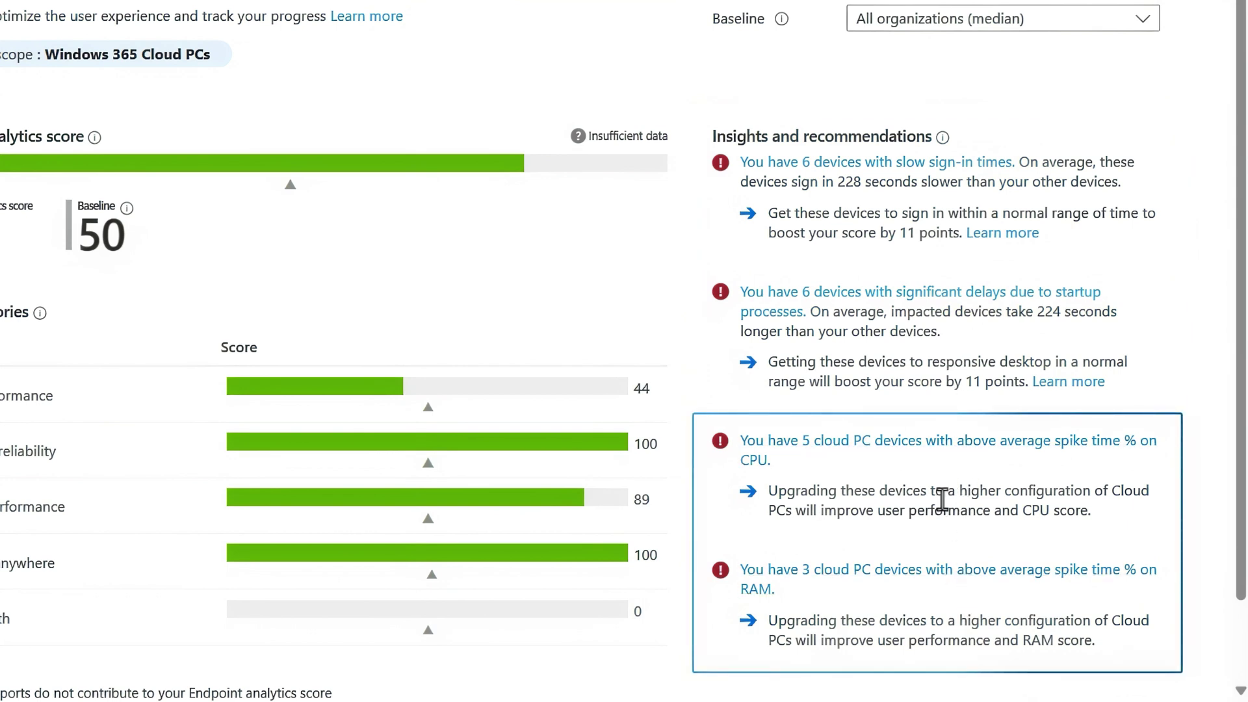
click(851, 440)
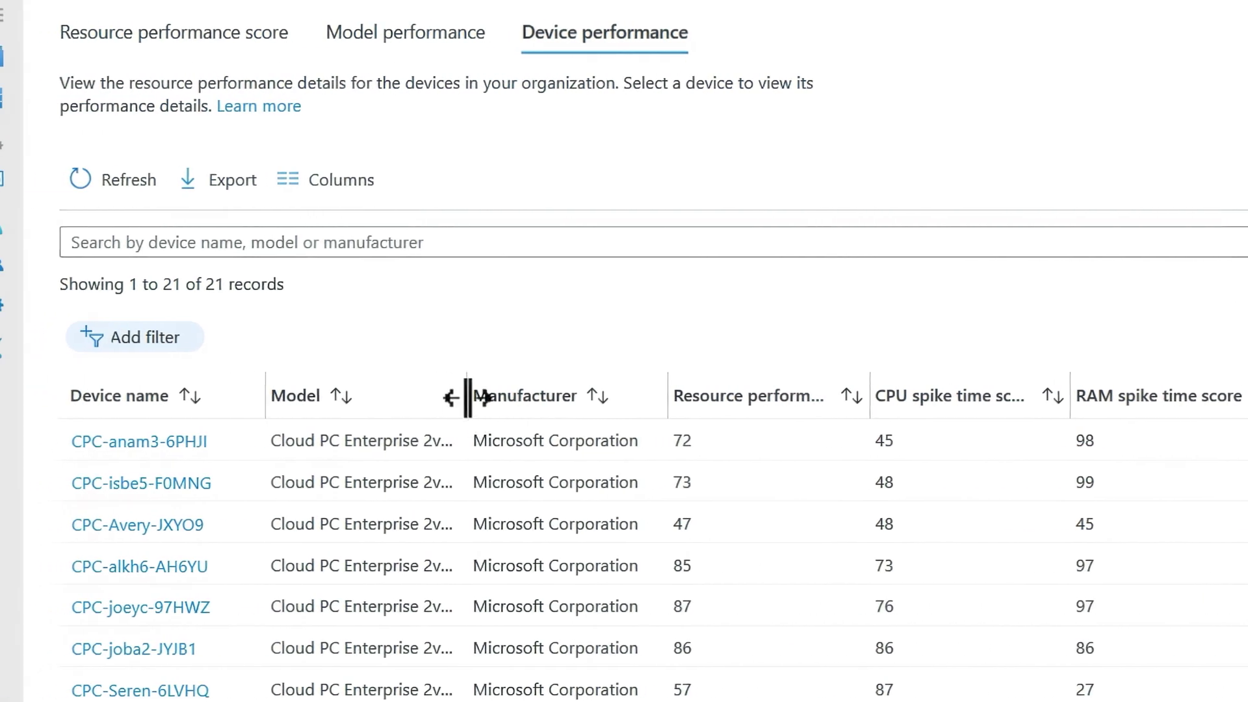
drag(565, 395, 564, 394)
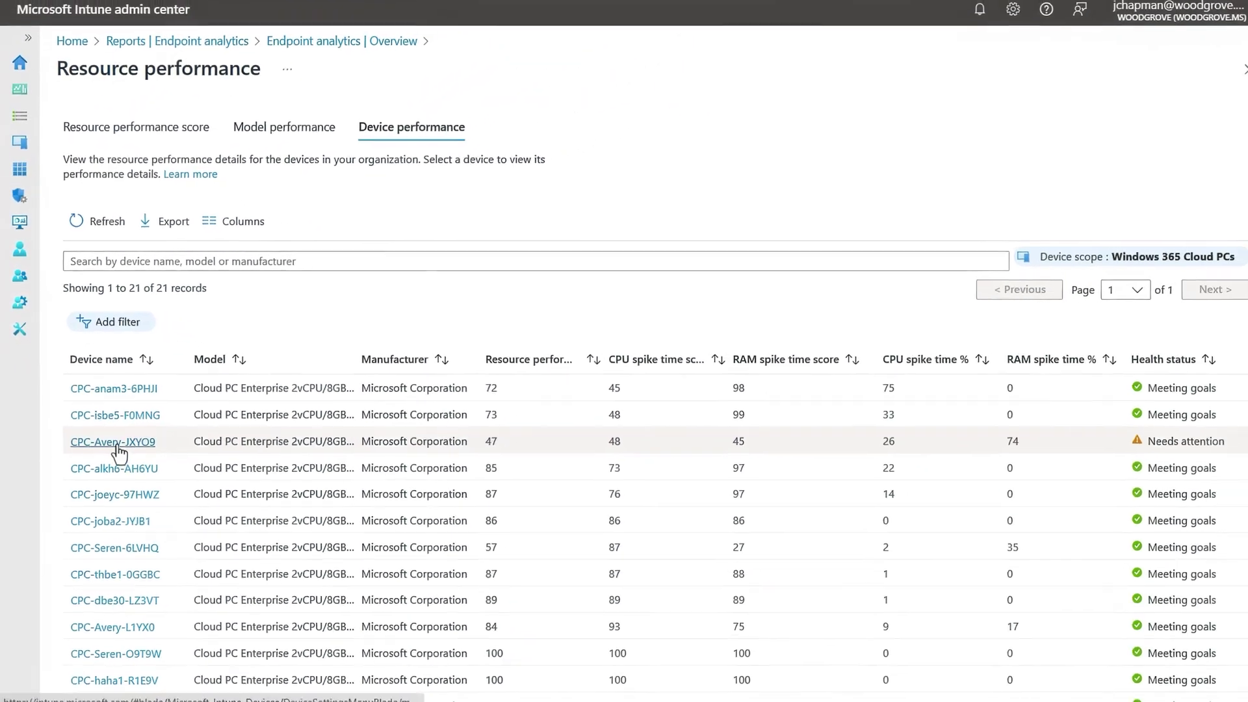
- Open the Cloud PC scoring 47 and review its CPU and RAM spike charts
click(117, 442)
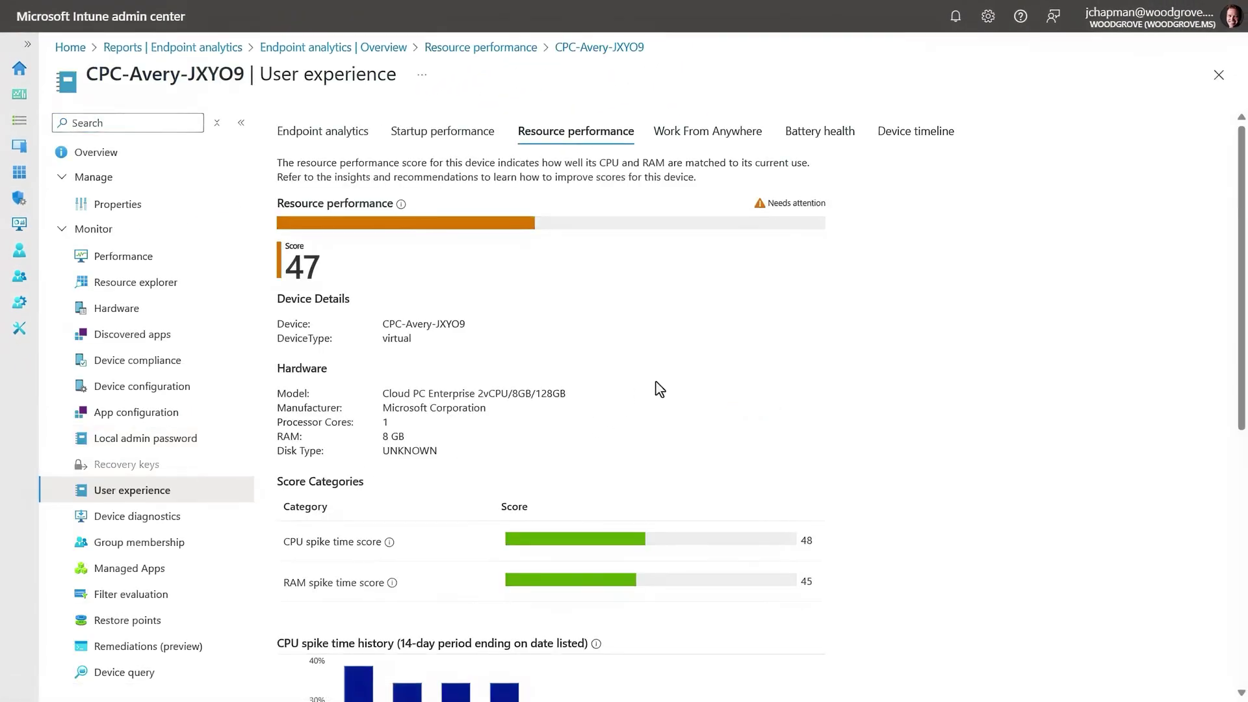
scroll(841, 507, down, 4)
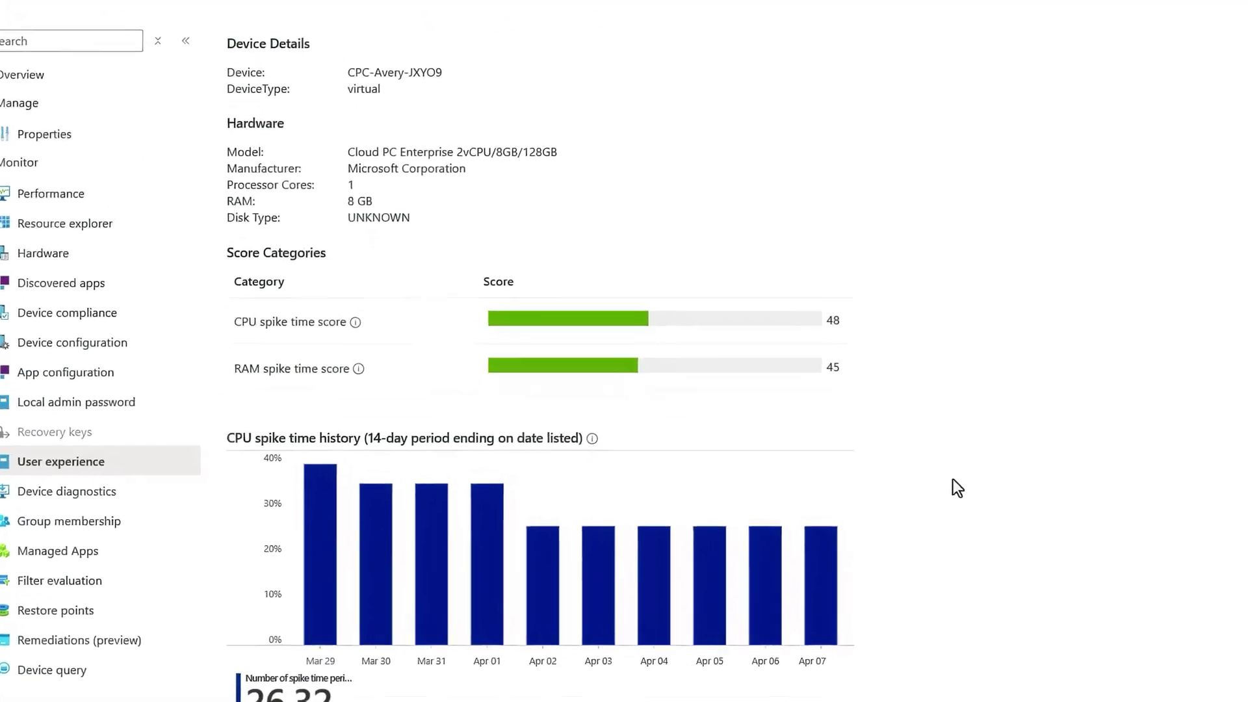
scroll(994, 466, down, 3)
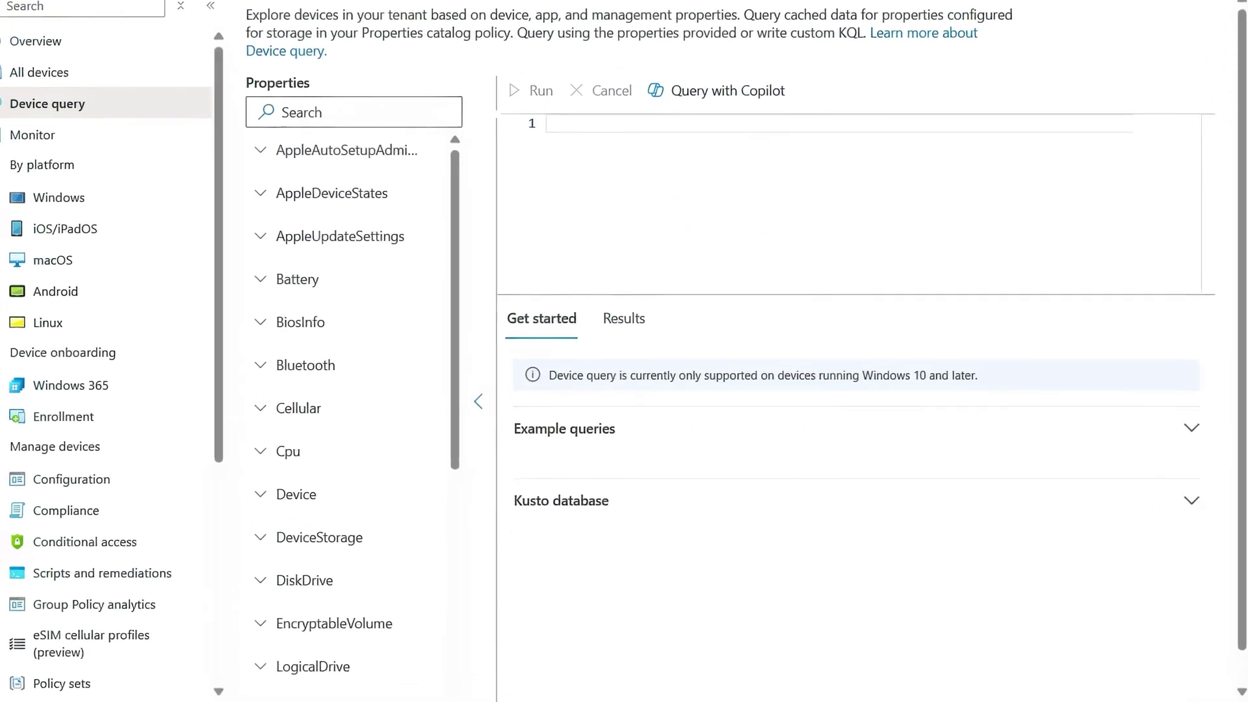
- Run a KQL Device query for personal, NONCOMPLIANT devices enrolled before 2024-12-31
drag(376, 116, 361, 165)
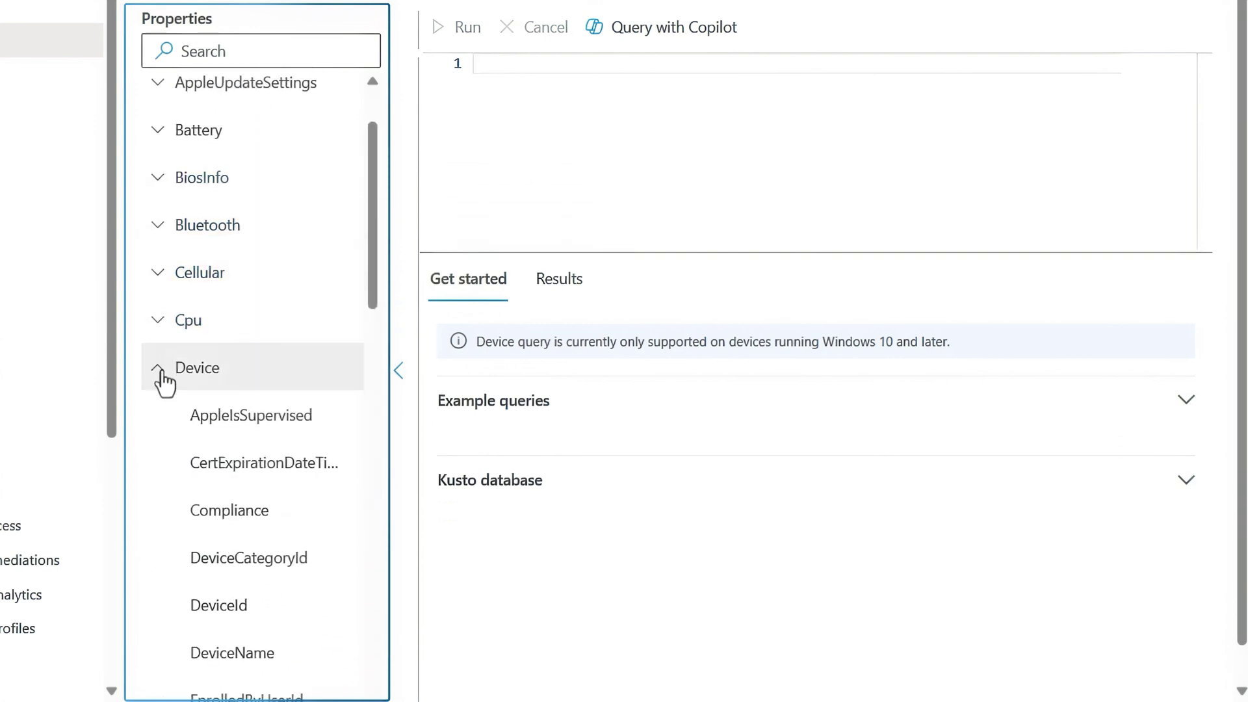
drag(372, 279, 362, 361)
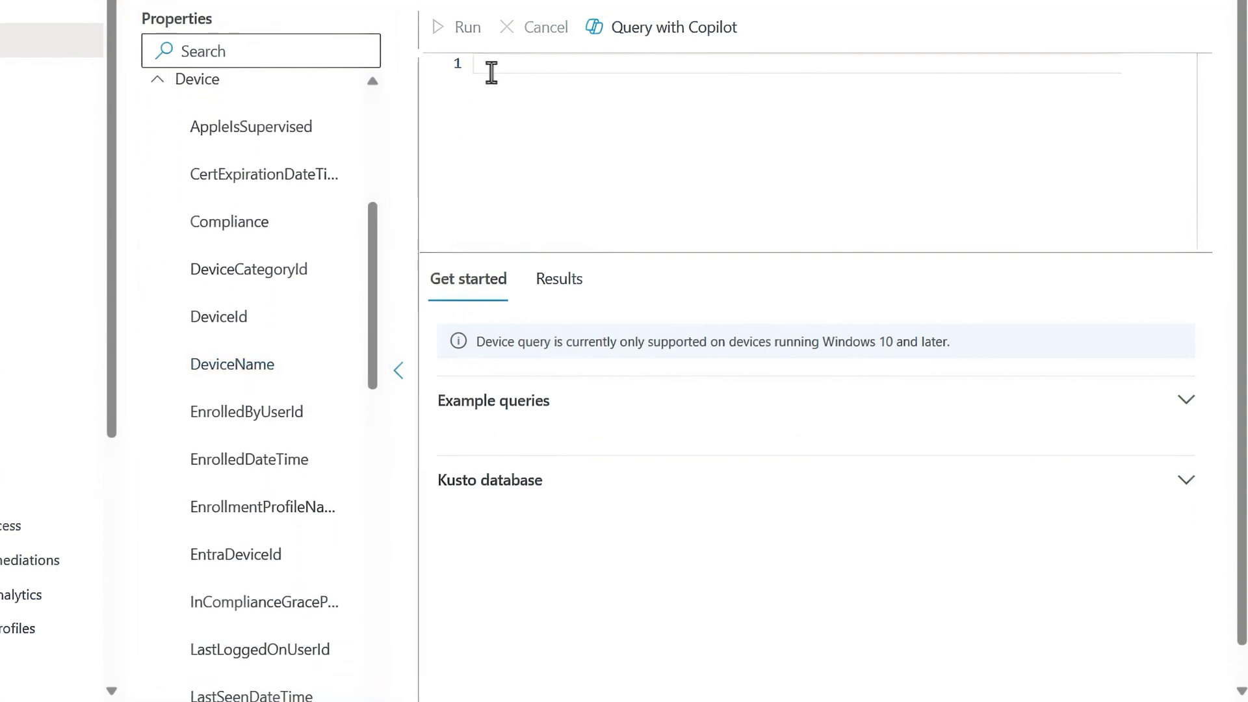
text(evice)
key(Return)
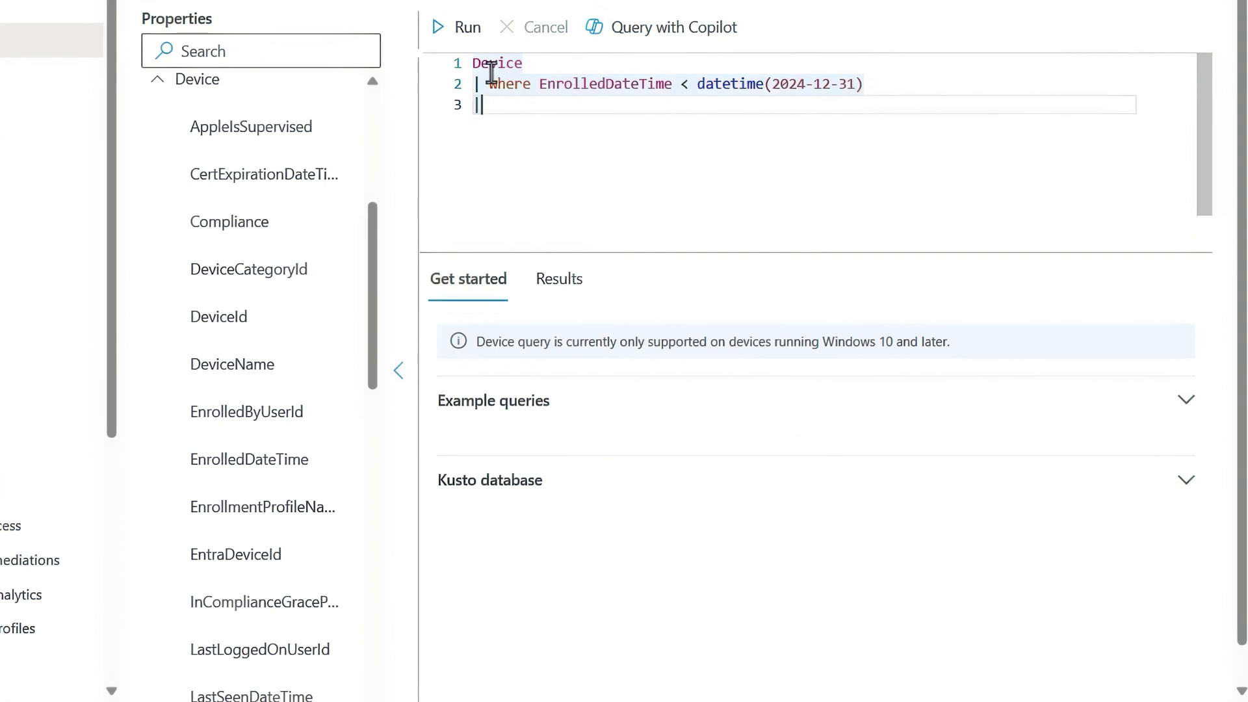
text(where Ownership == "PERSONAL)
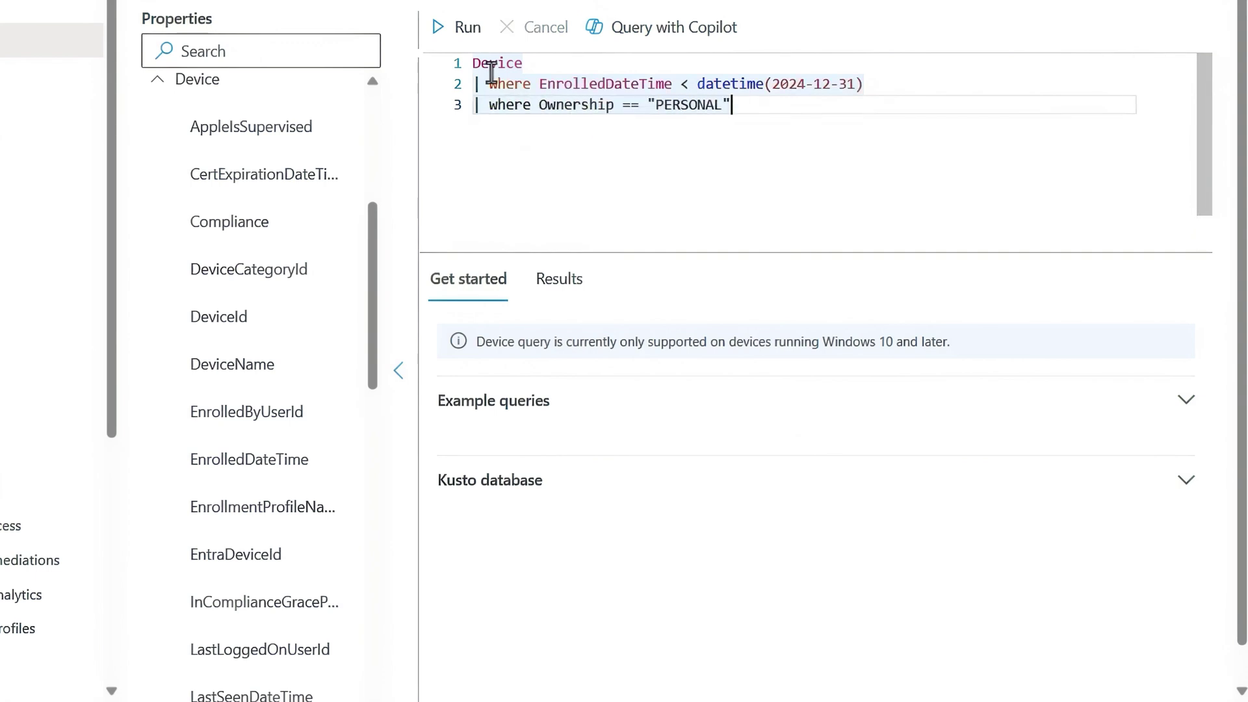
key(Return)
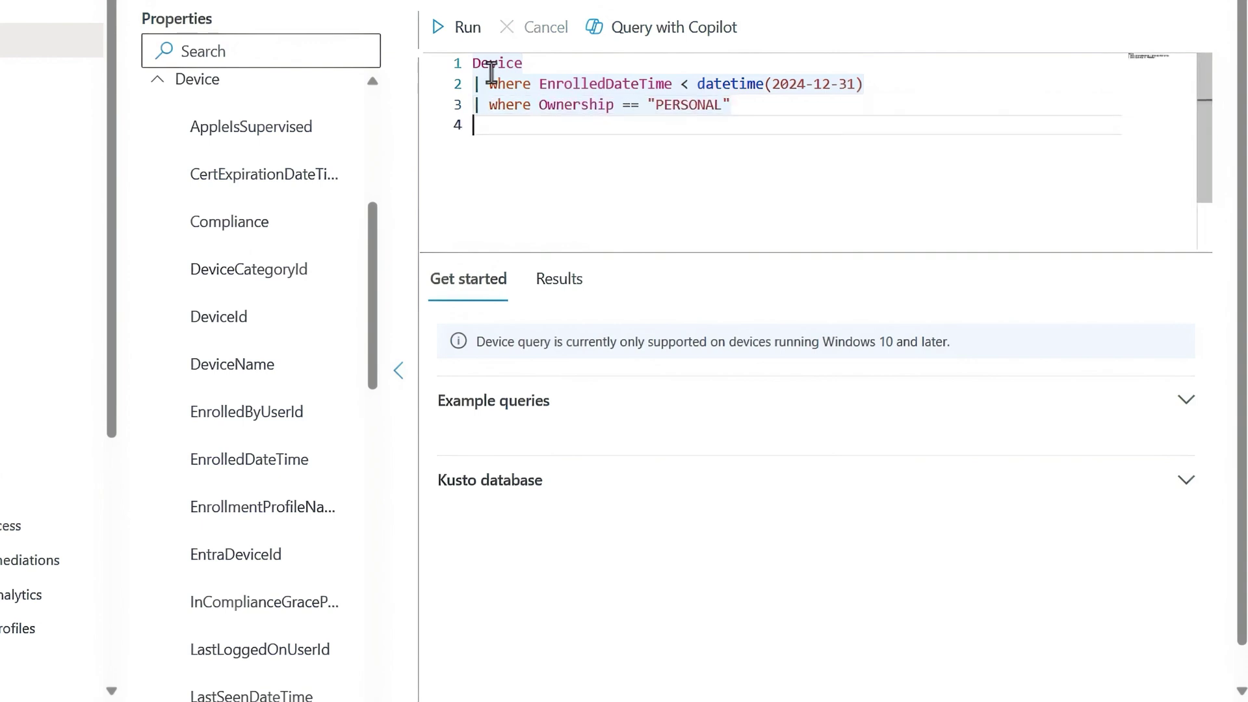
text(| where Compliance == "NONCOMPLIANT")
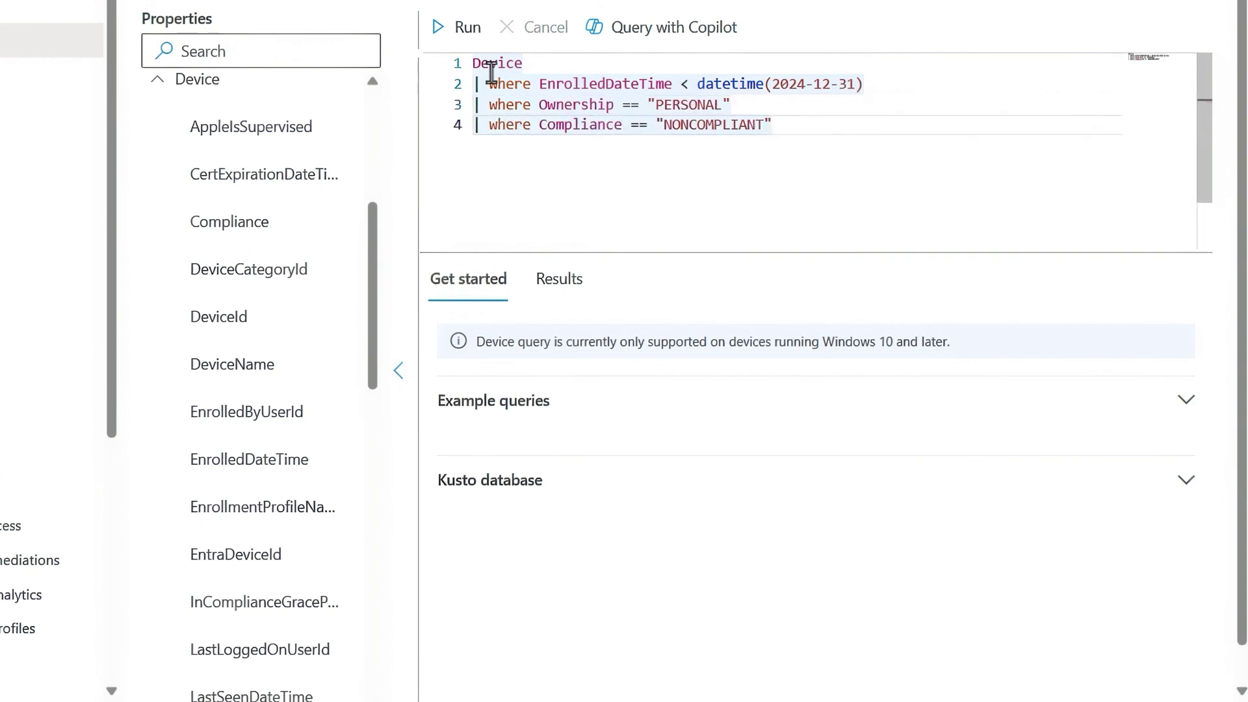
click(462, 40)
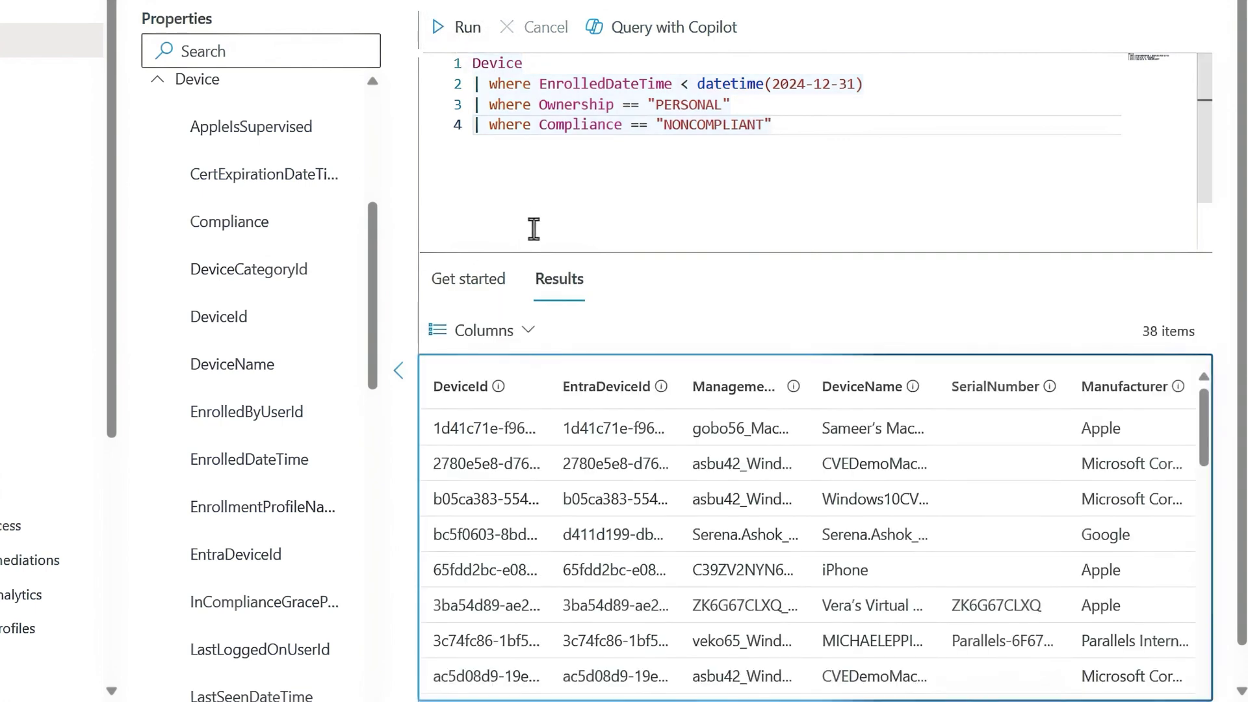
scroll(845, 624, down, 1)
scroll(712, 679, right, 10)
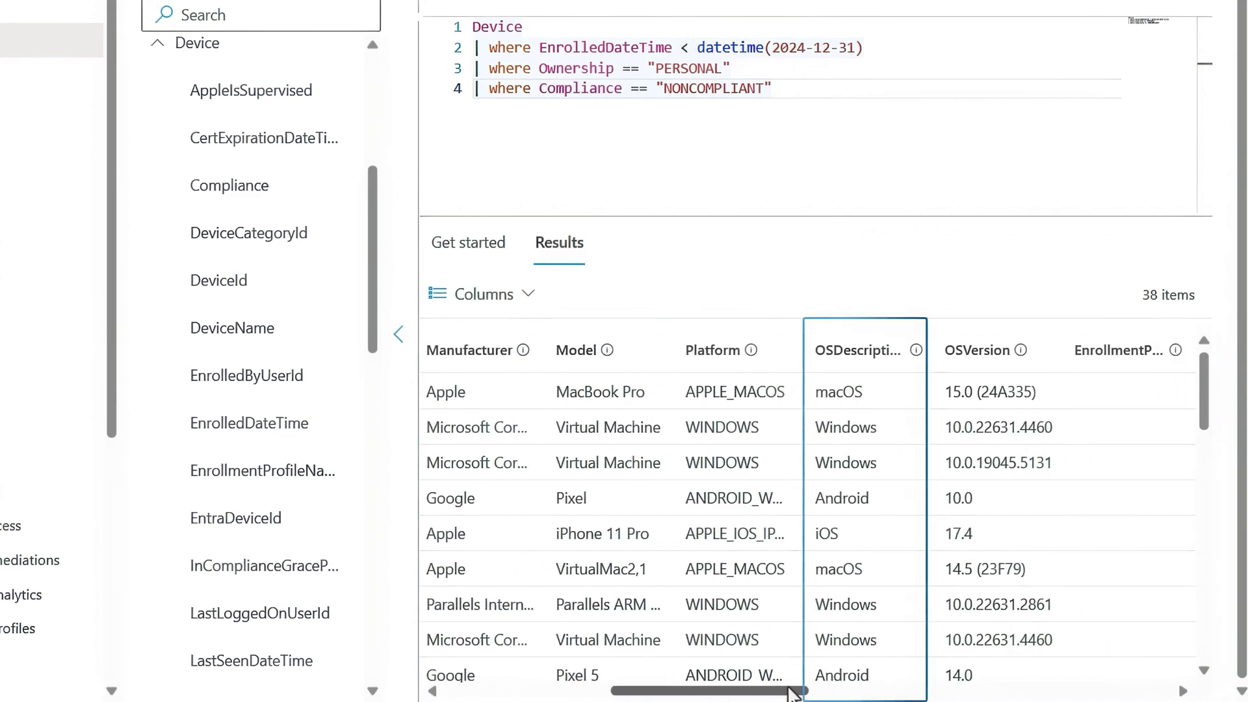
drag(792, 694, 1117, 690)
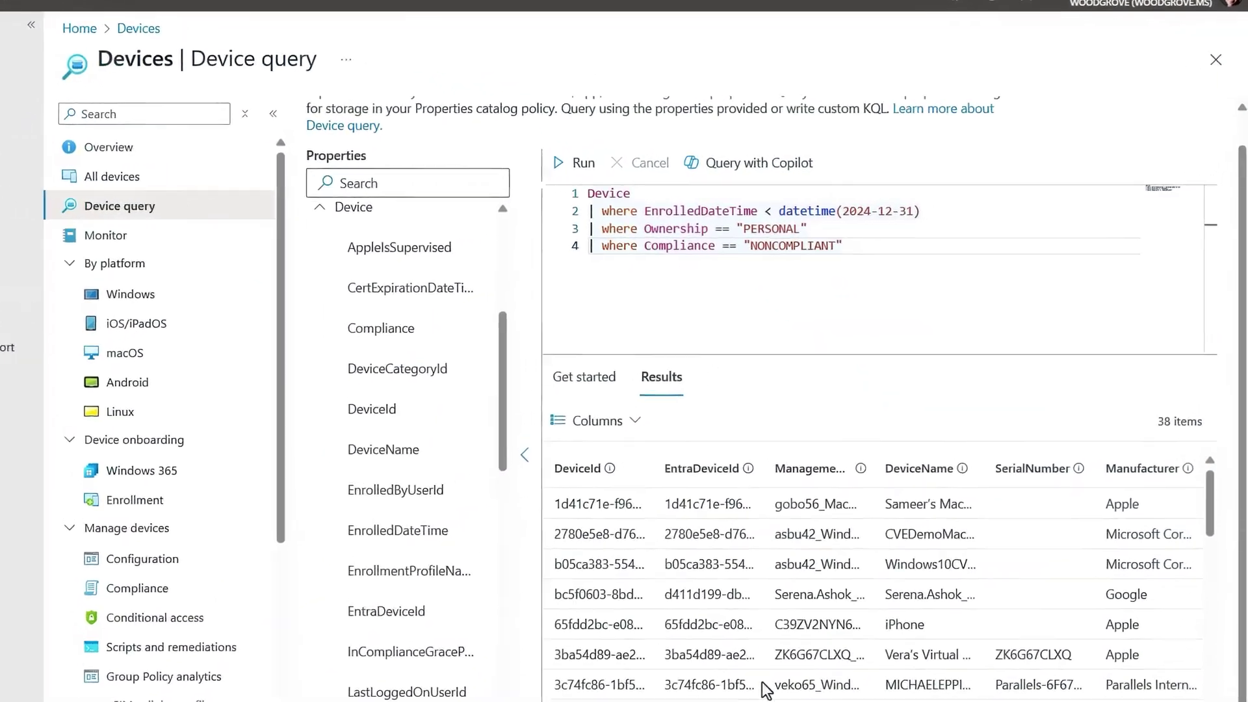
- Ask Copilot to find personally owned devices that are noncompliant
click(780, 162)
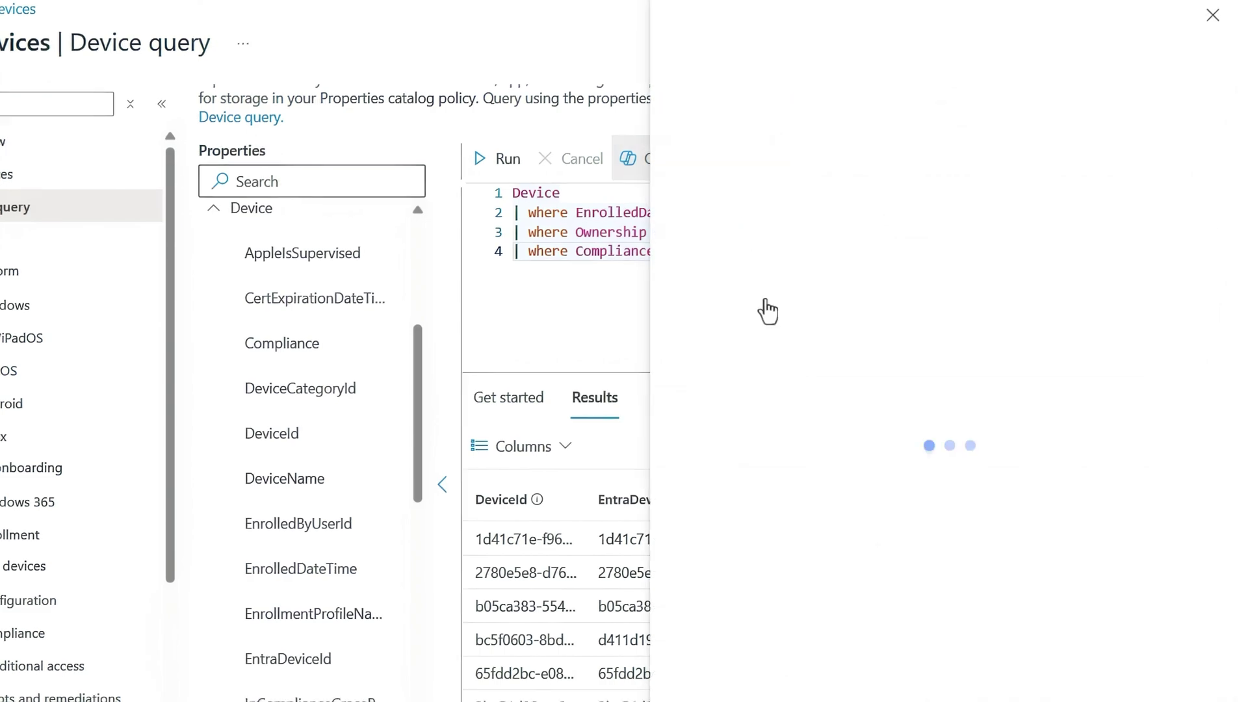
click(715, 624)
text(Find perso)
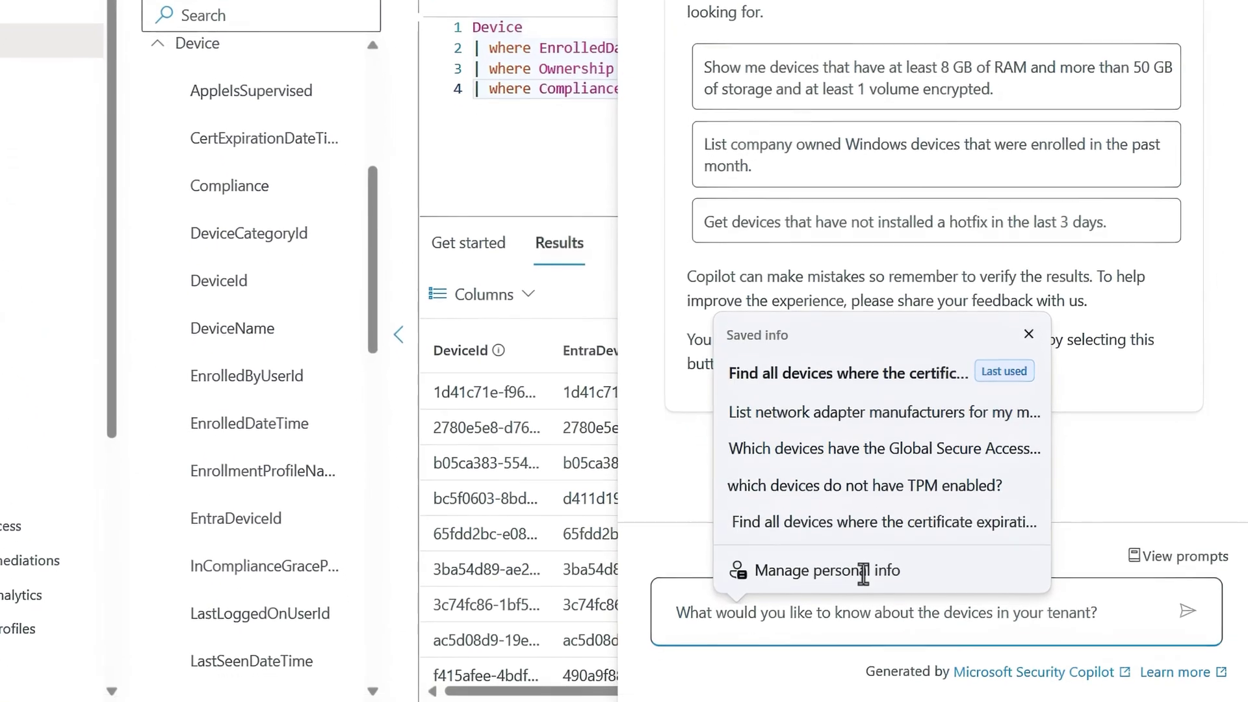
text(nally owned devices enrolled)
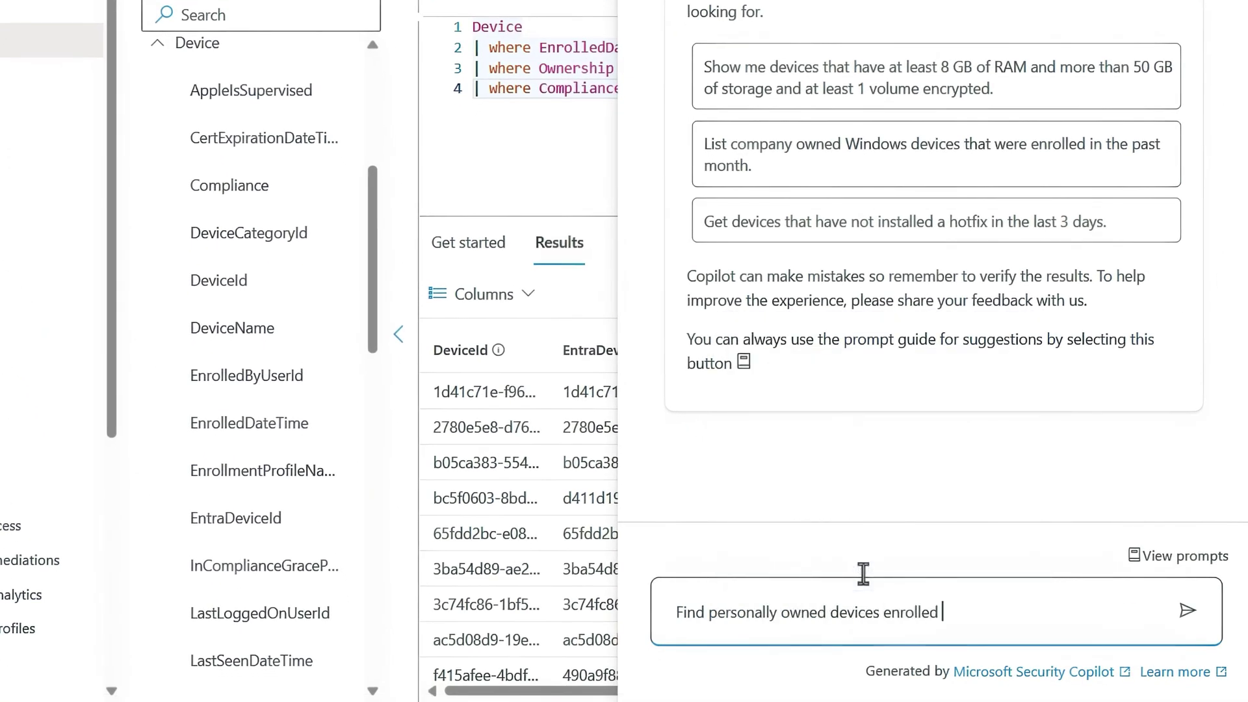
text(are noncompliant.)
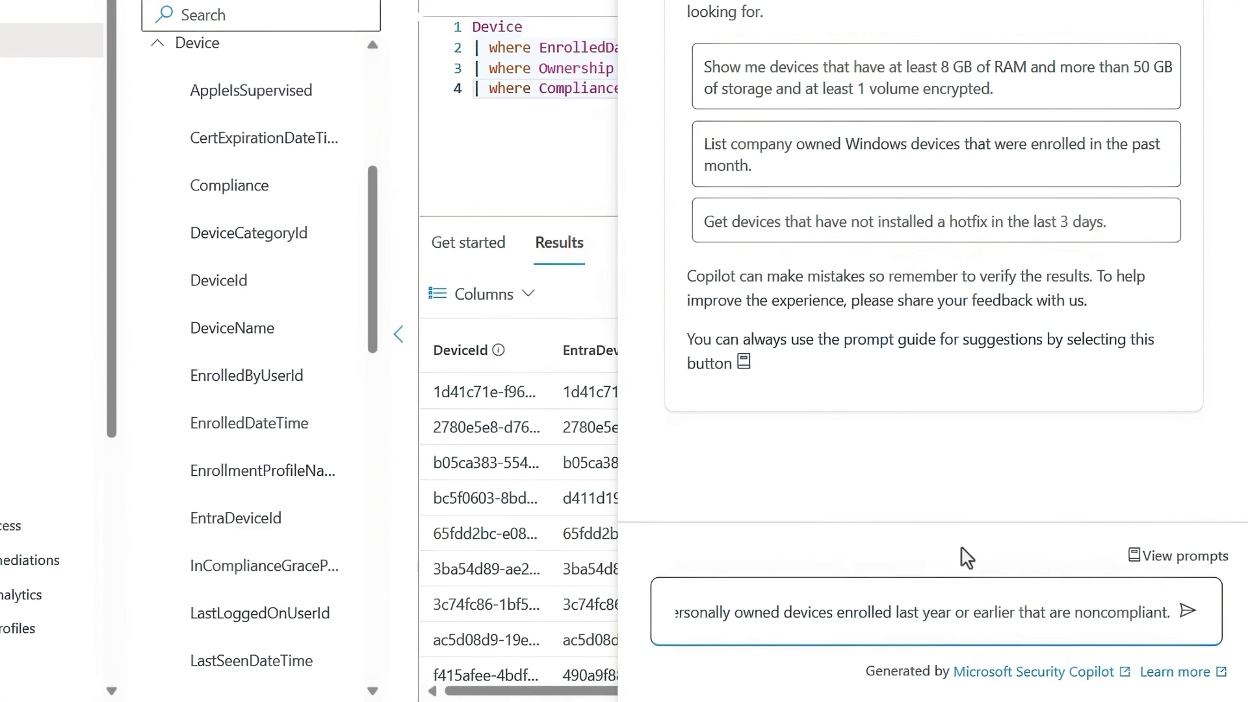
key(Return)
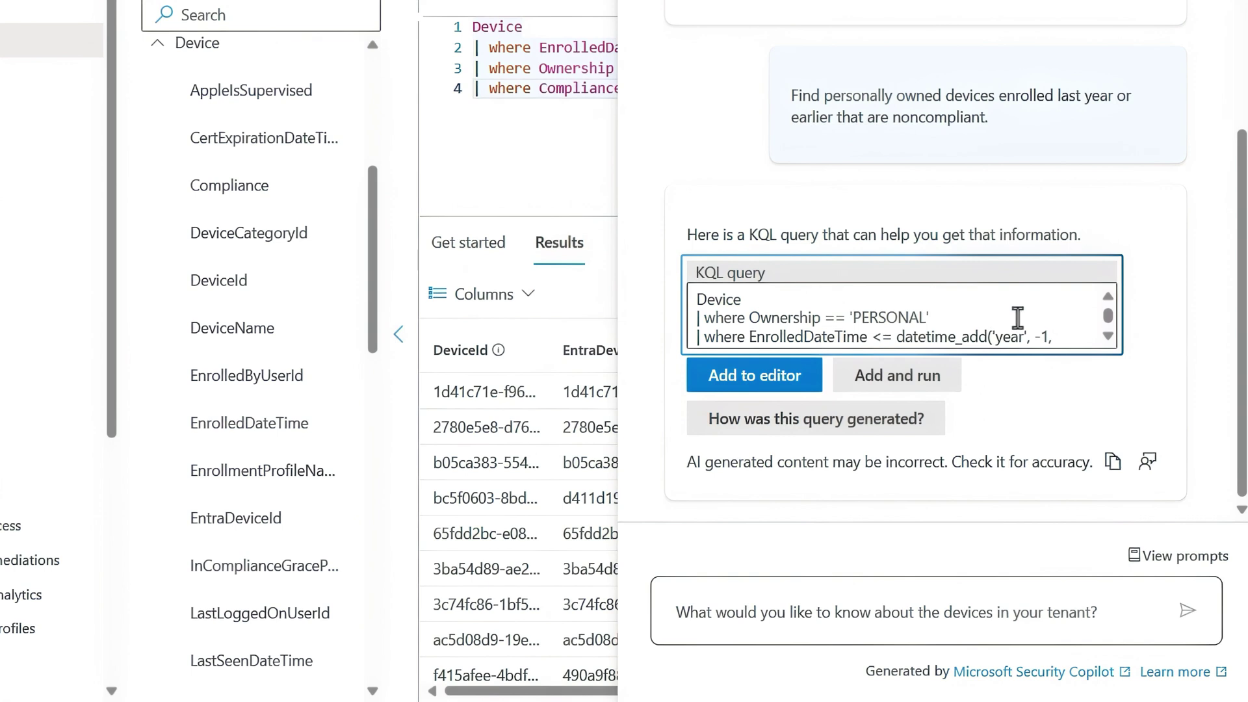
- Add the Copilot-generated query to the editor and run it, listing 38 devices
scroll(1017, 317, down, 1)
triple_click(1017, 319)
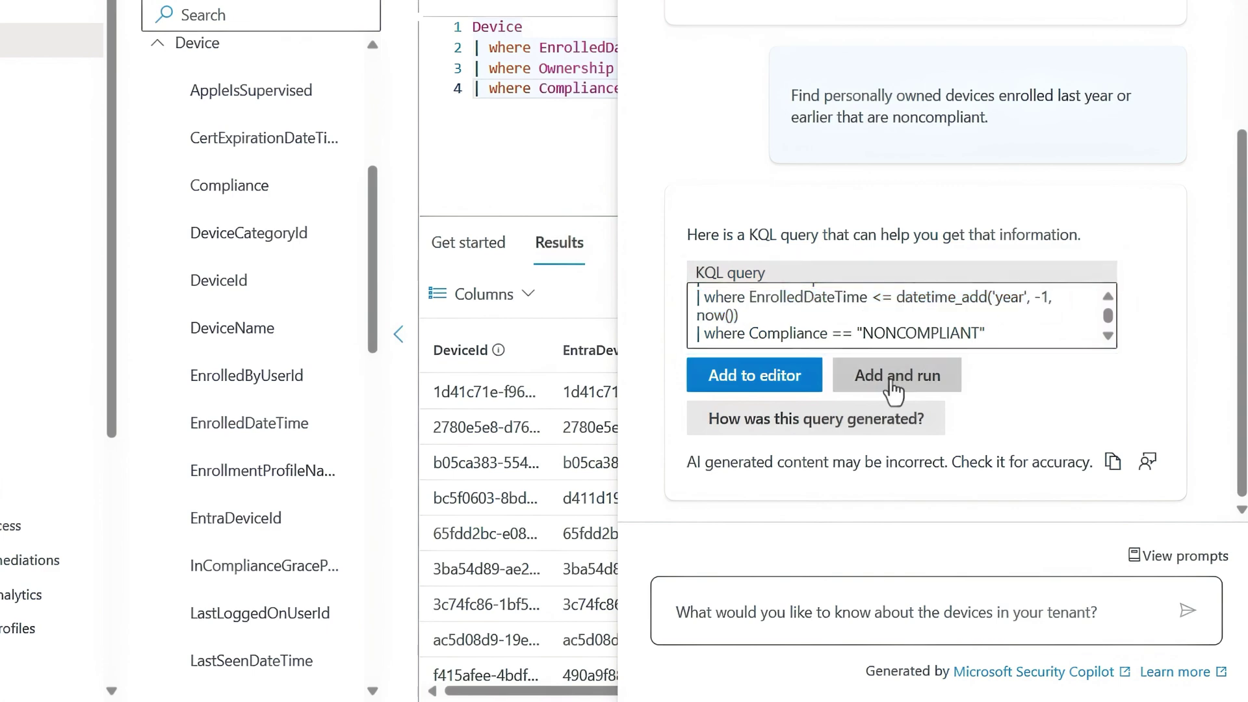
click(893, 389)
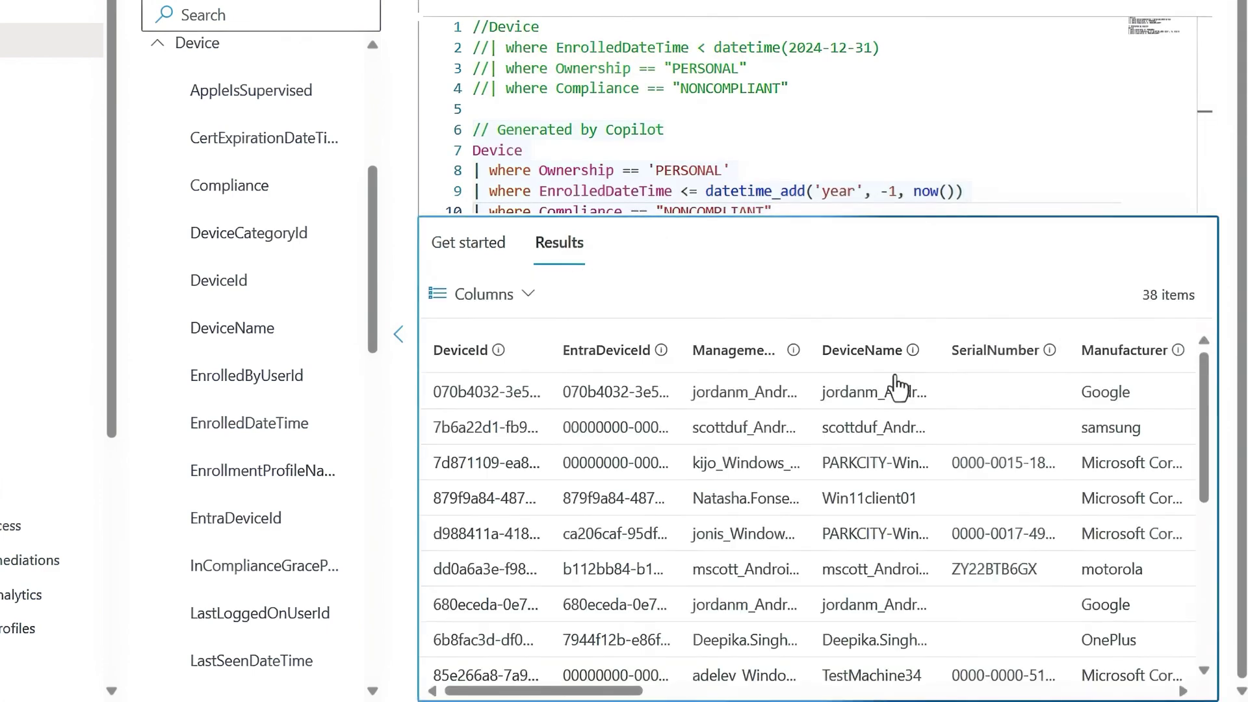
scroll(880, 496, down, 3)
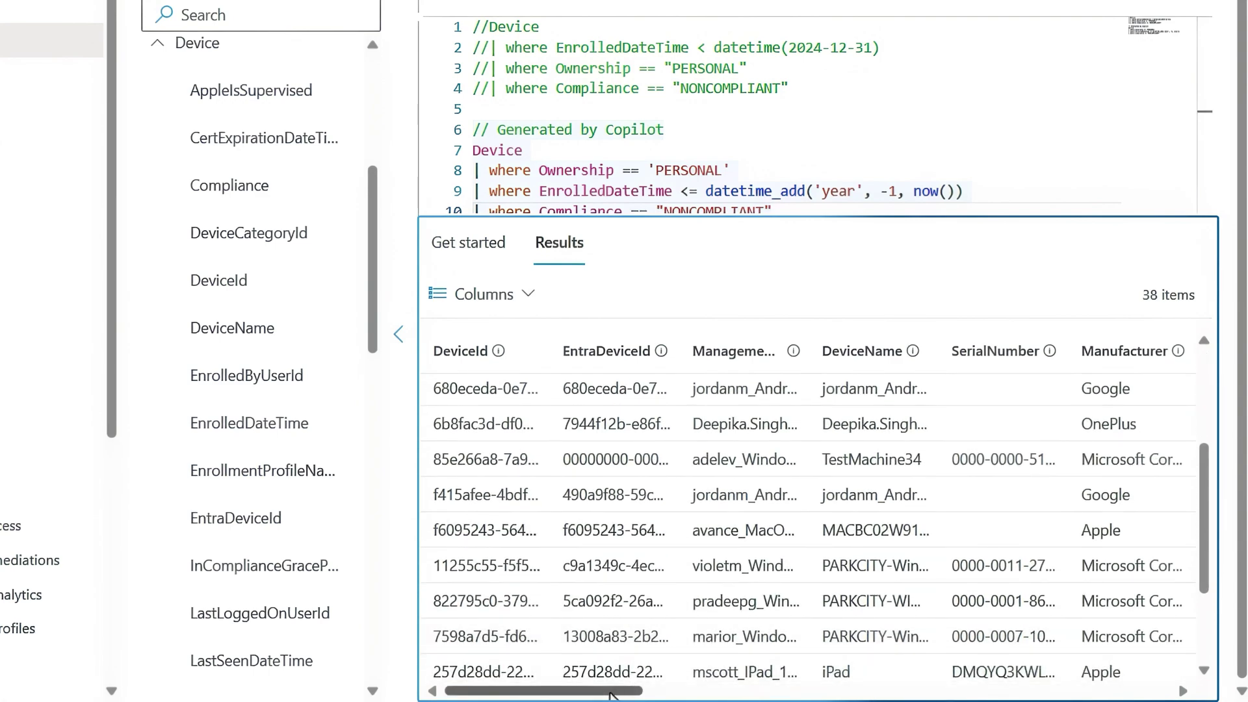
drag(615, 693, 719, 691)
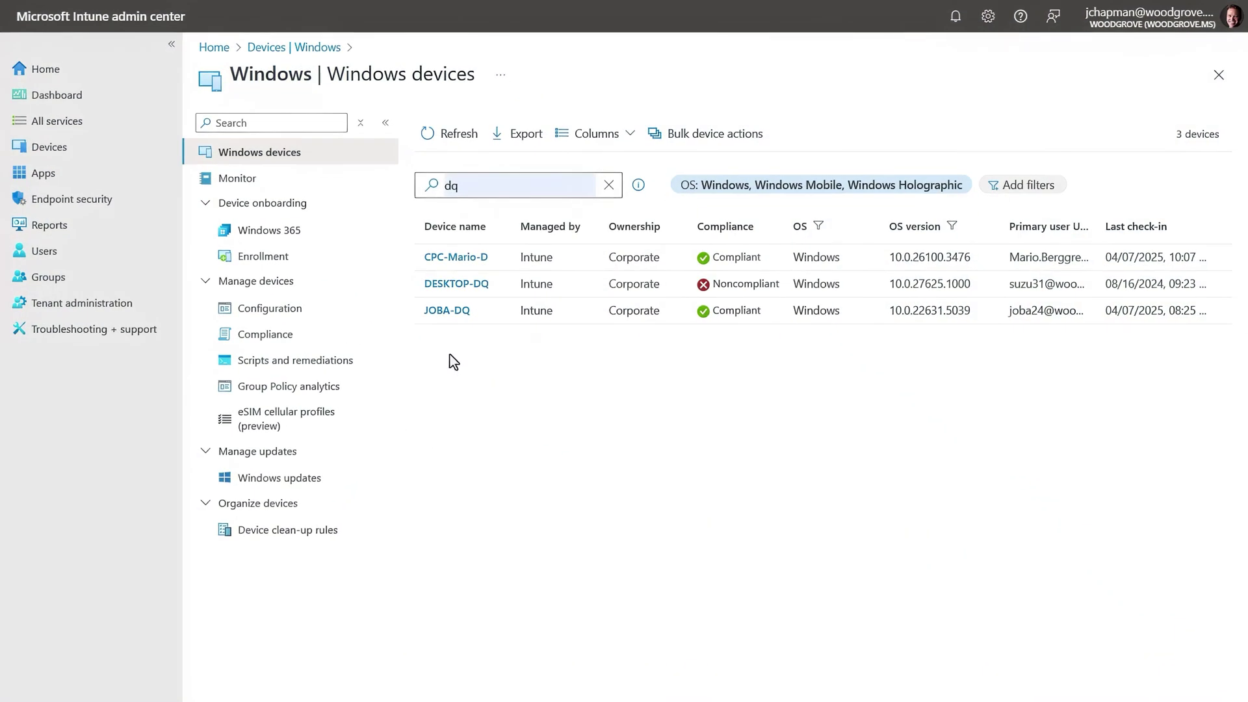
- Open device query for the single device JOBA-DQ
click(448, 312)
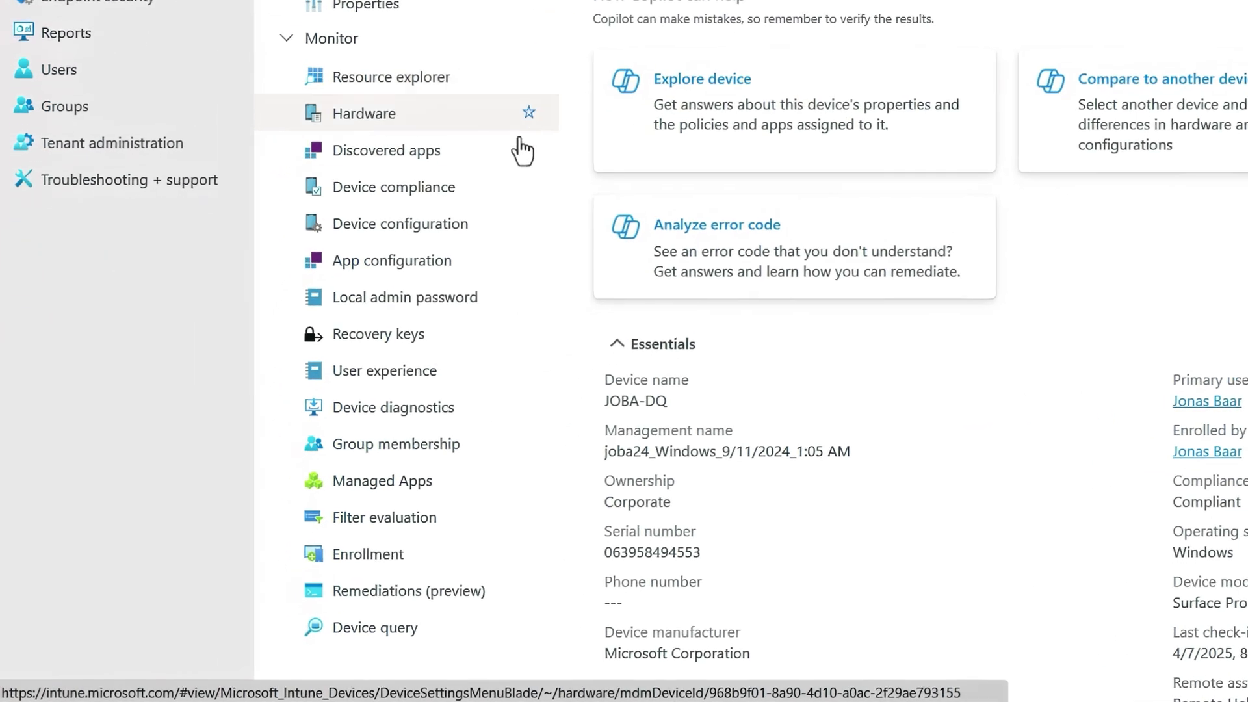
click(410, 626)
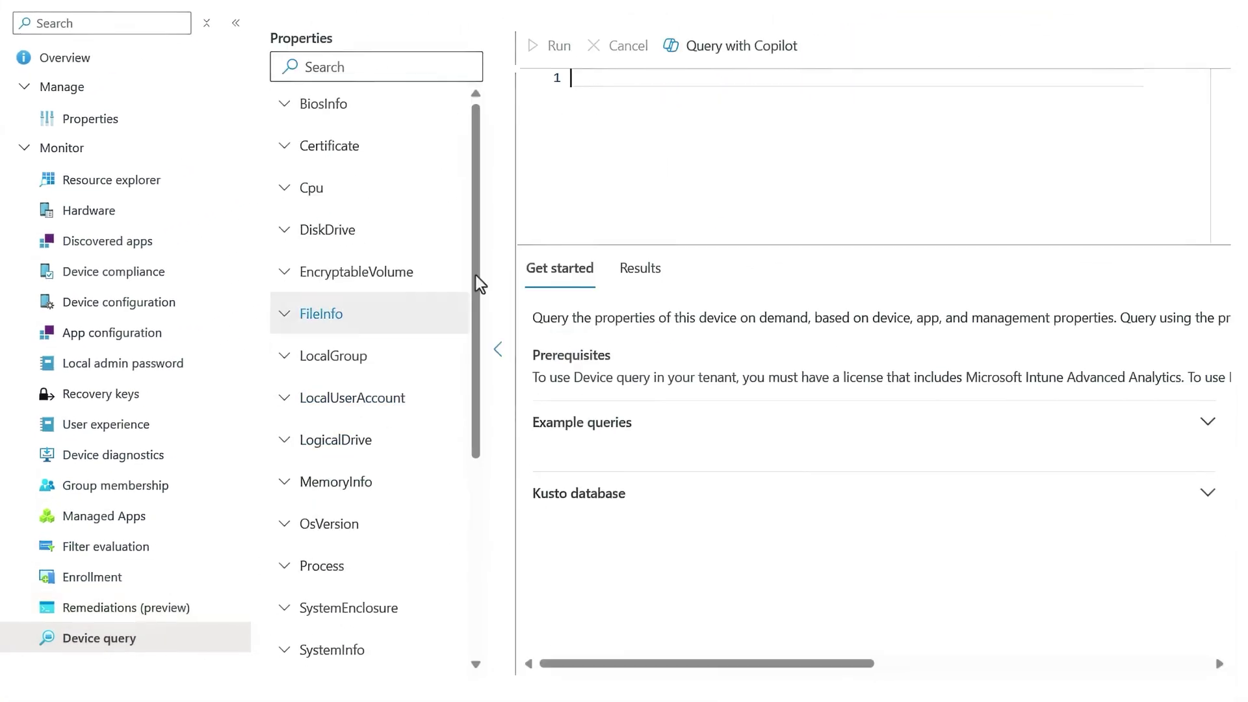
click(479, 204)
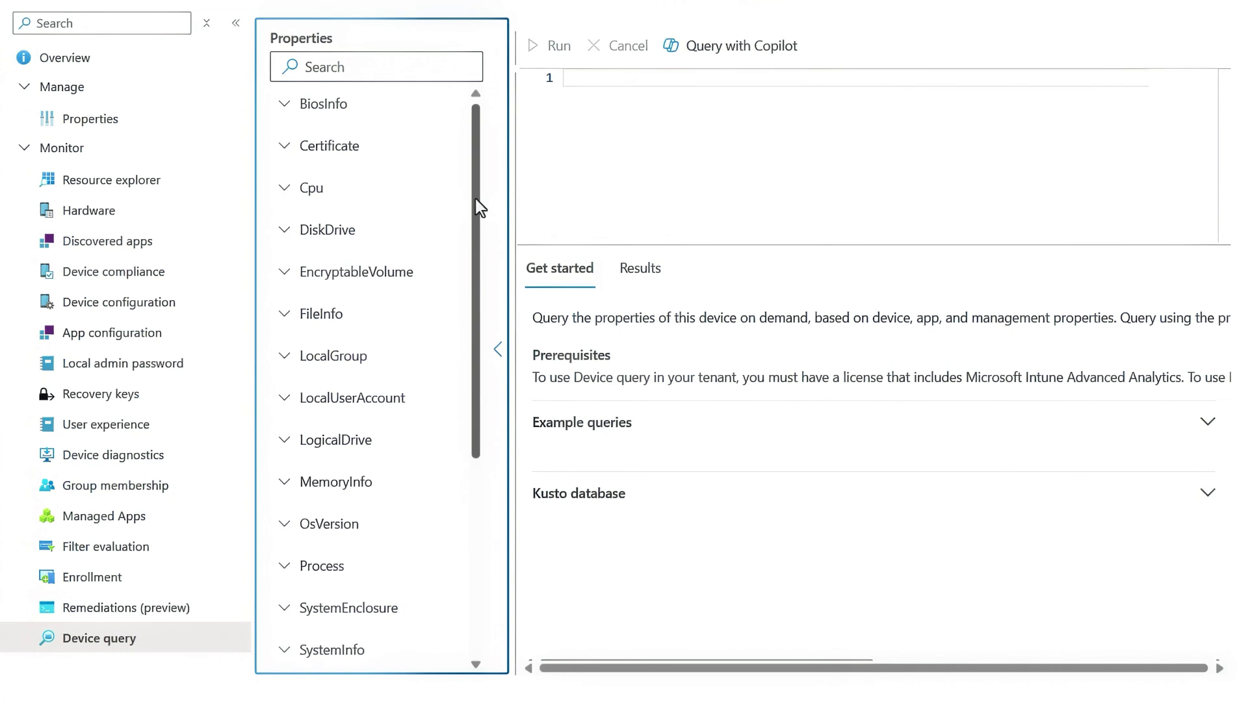
drag(475, 199, 455, 421)
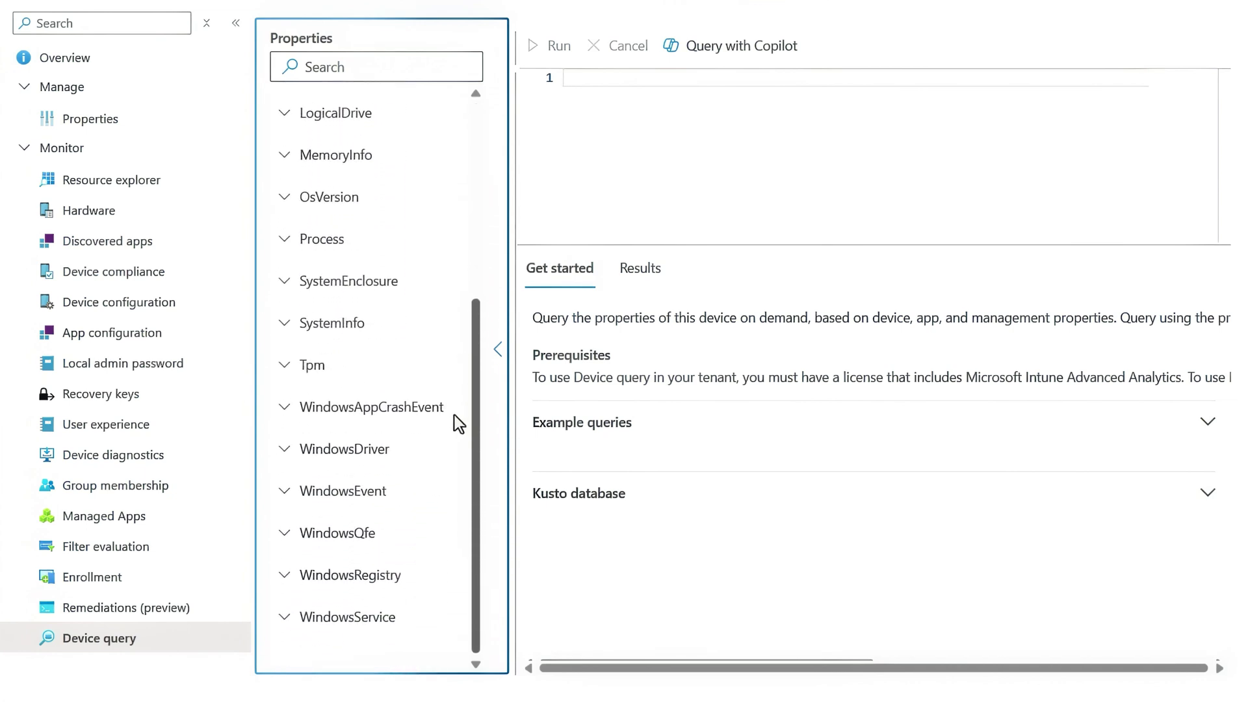
- Run a Process query on JOBA-DQ, returning 171 running processes
click(281, 242)
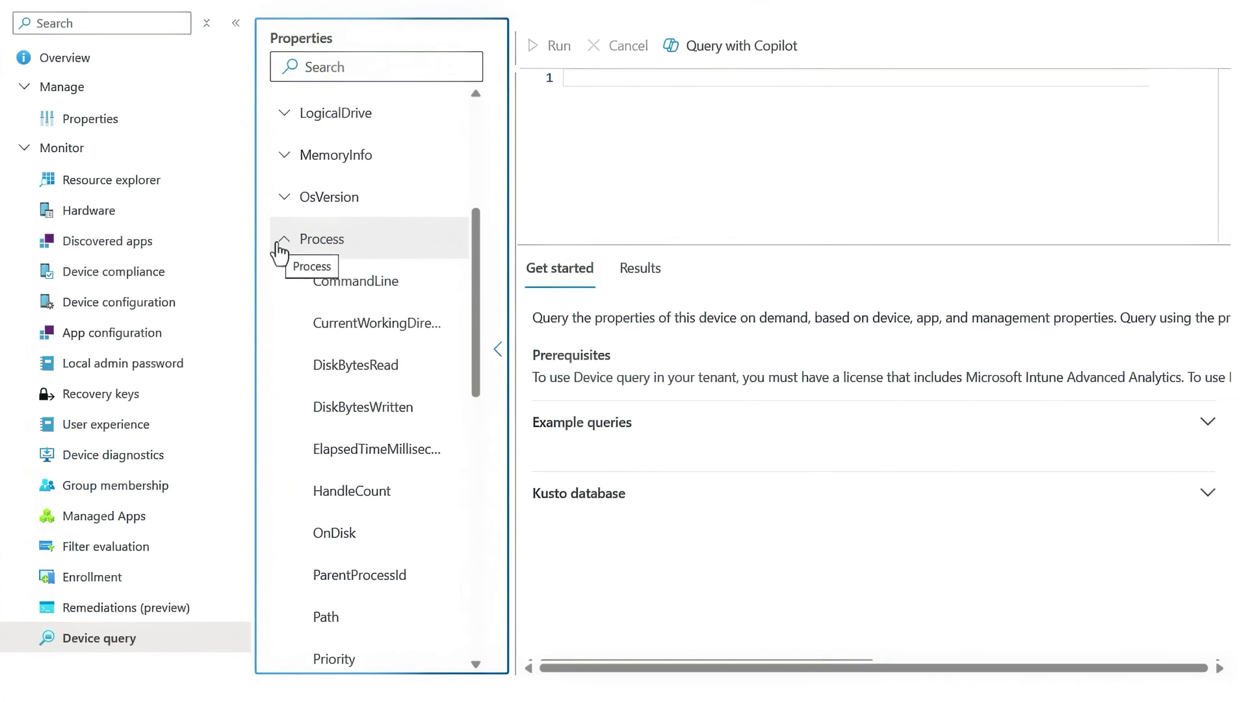
click(279, 244)
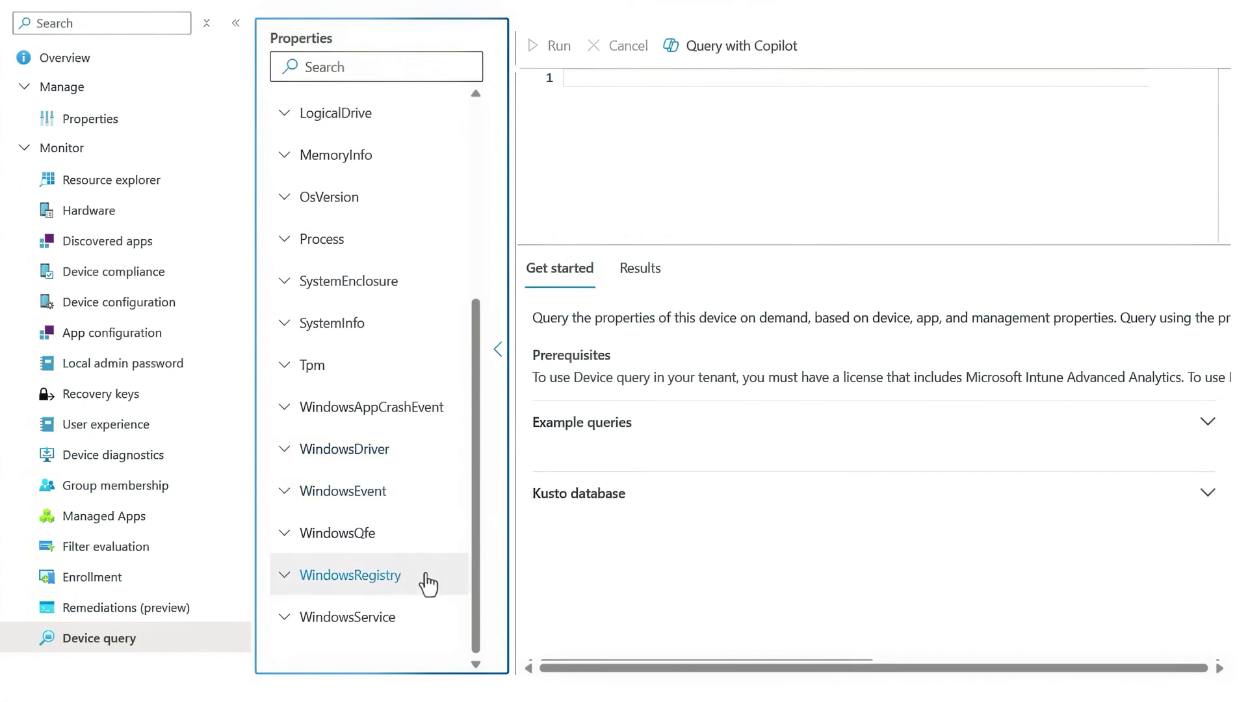
scroll(468, 543, up, 5)
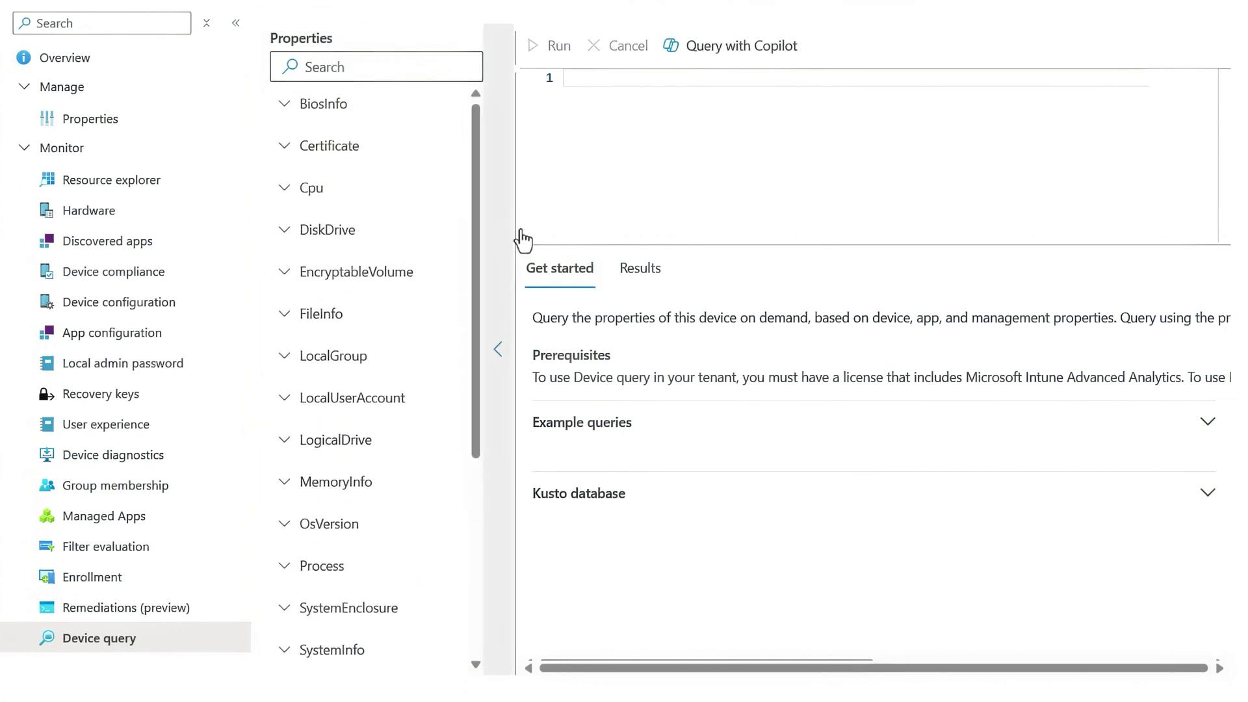
text(Poce)
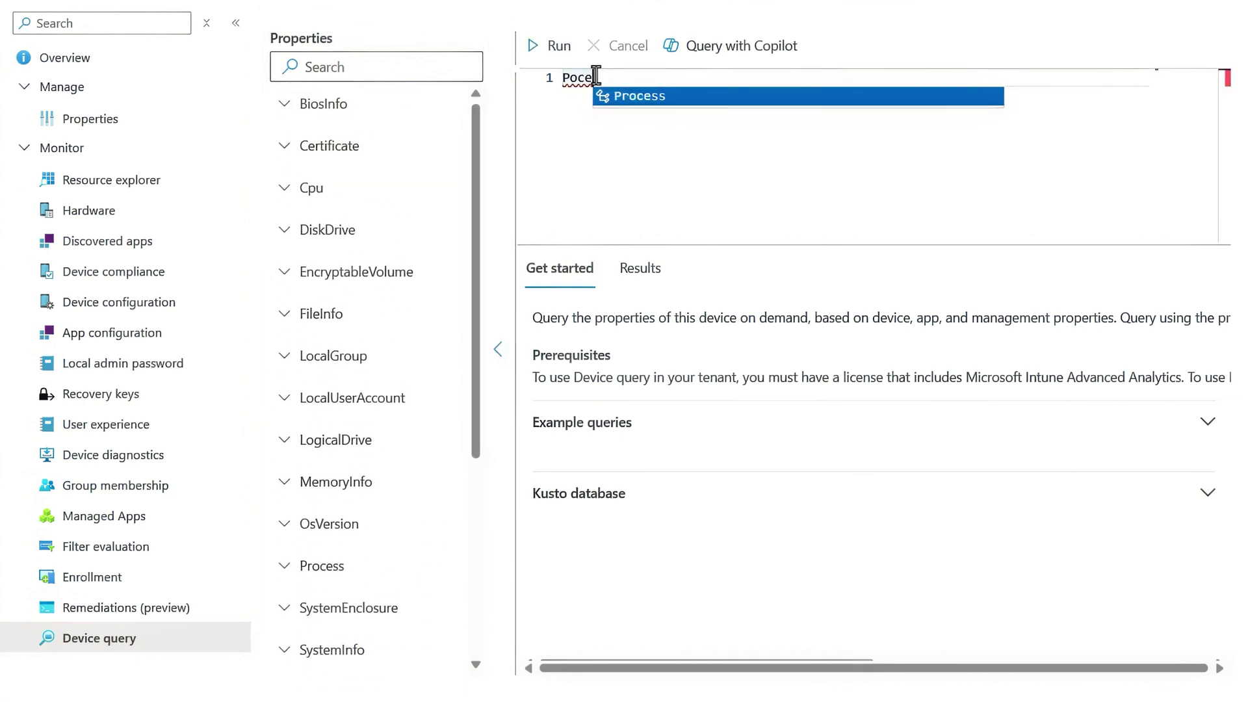
key(Tab)
click(550, 49)
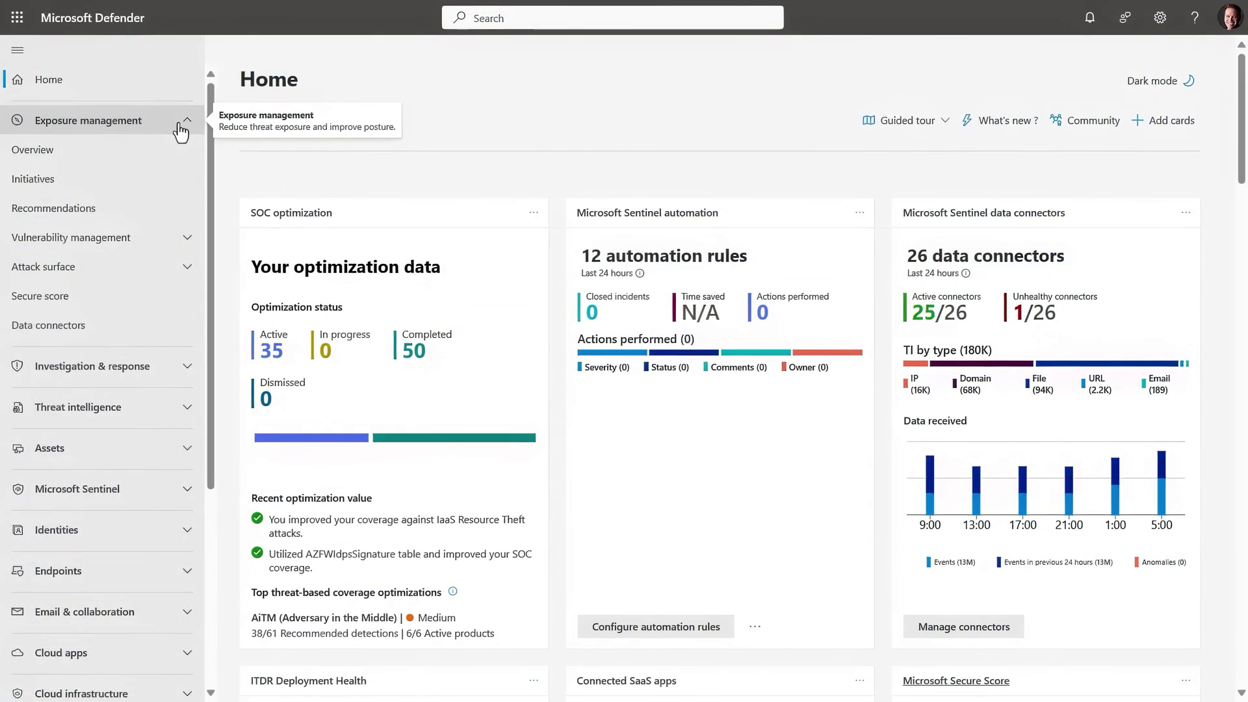
- List vulnerability recommendations filtered to 'update' and scroll the table sideways
click(139, 213)
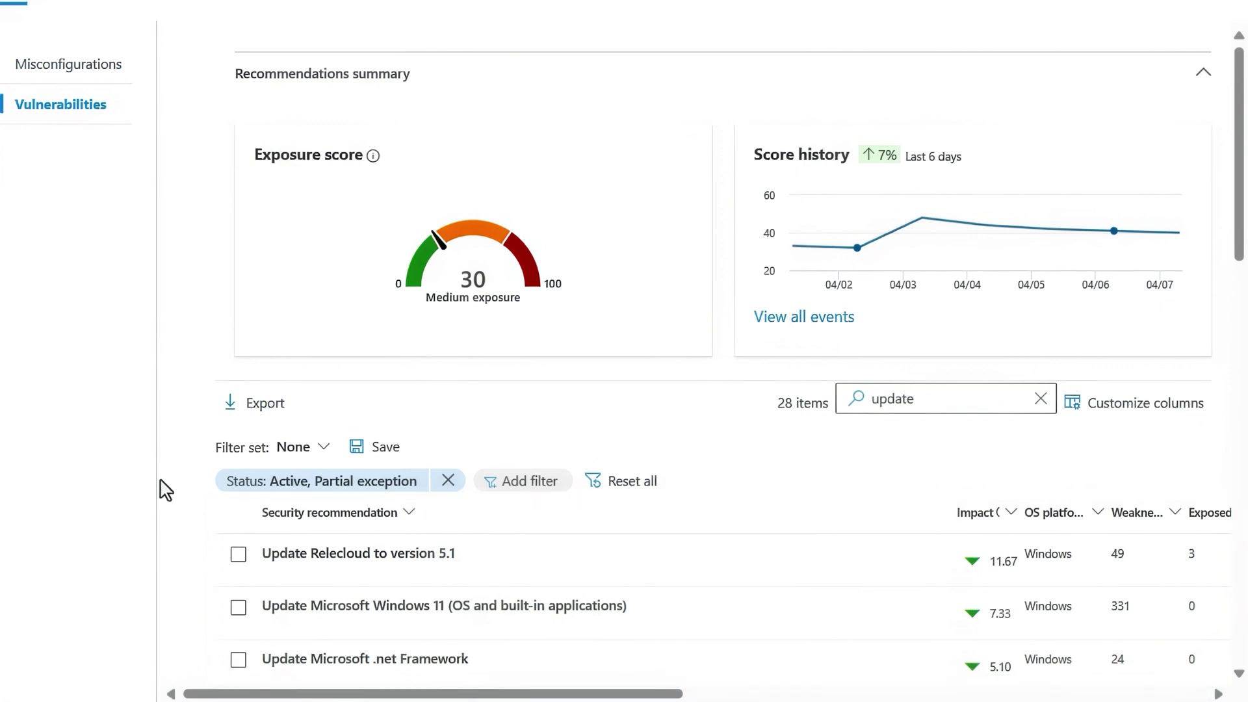
scroll(372, 571, down, 1)
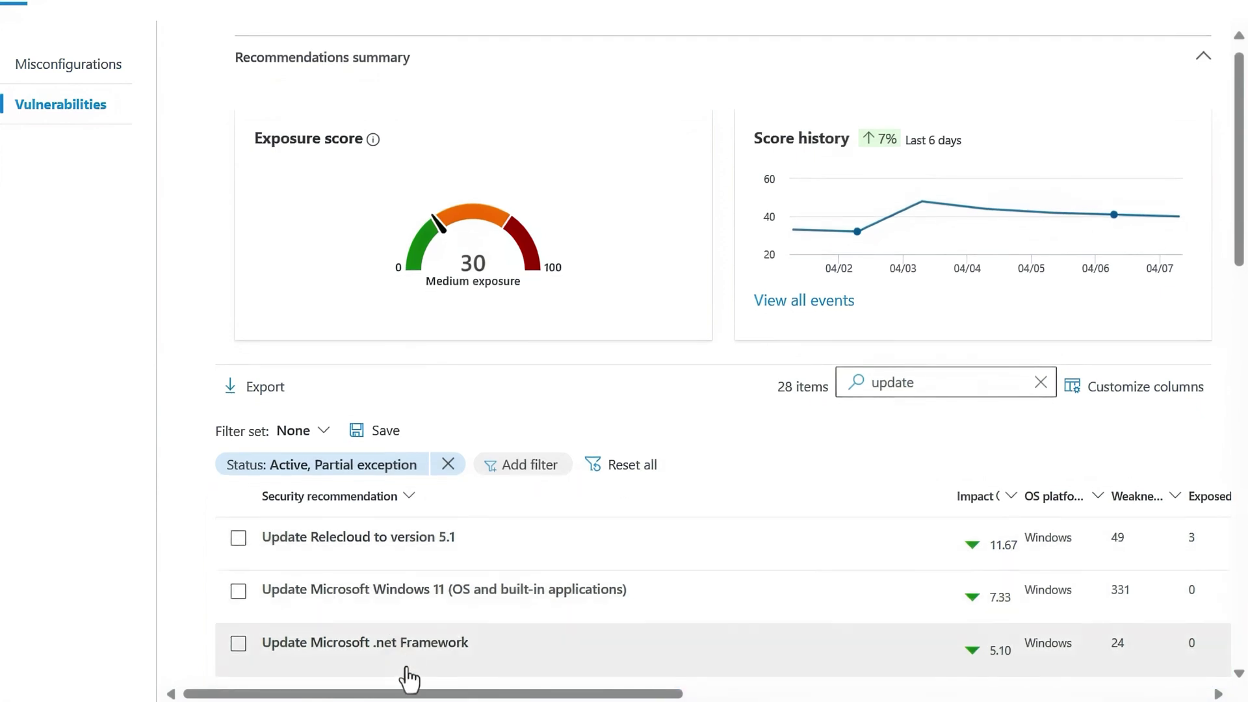
drag(410, 694, 686, 689)
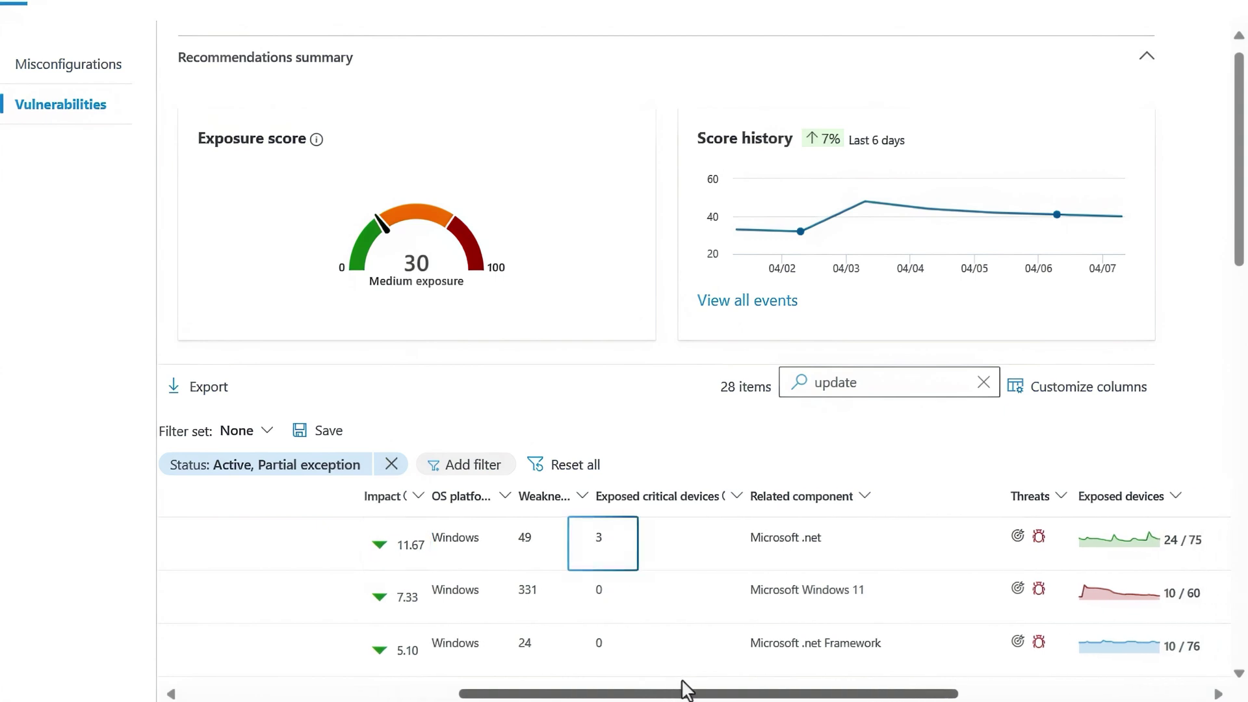
drag(686, 689, 356, 663)
- Review the Relecloud 5.1 recommendation's exposed devices, then its 49 associated CVEs
click(351, 555)
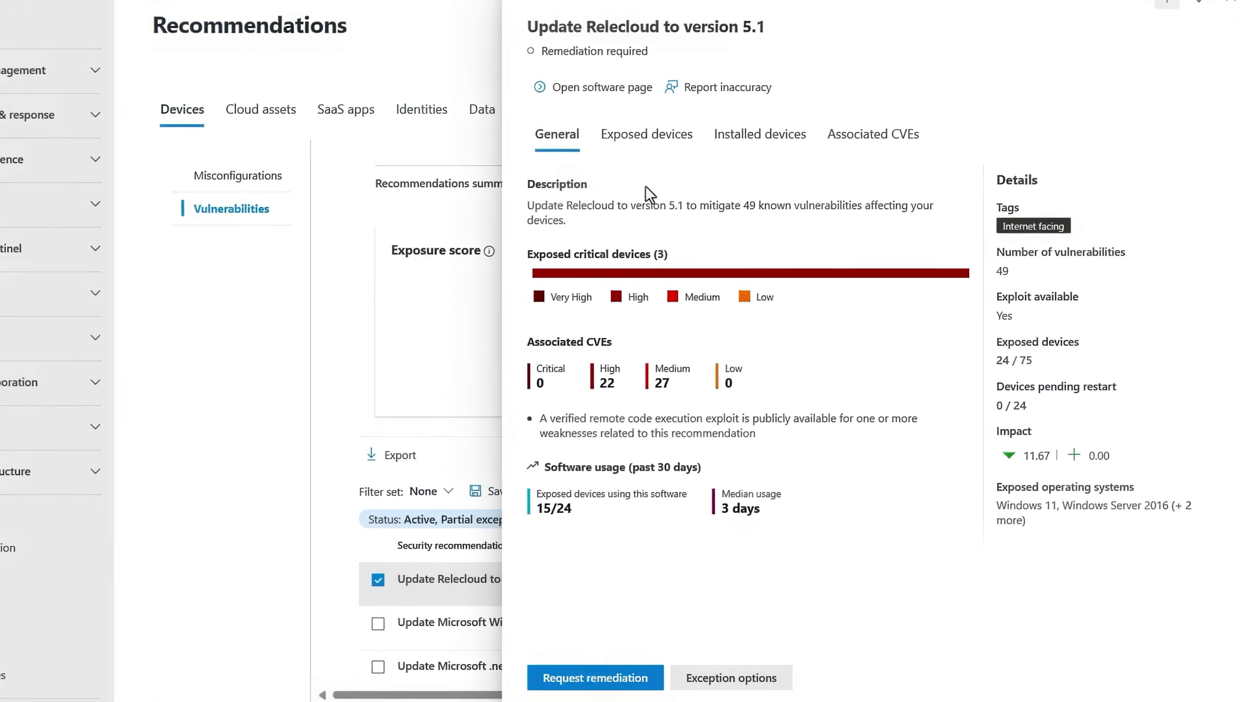
click(668, 137)
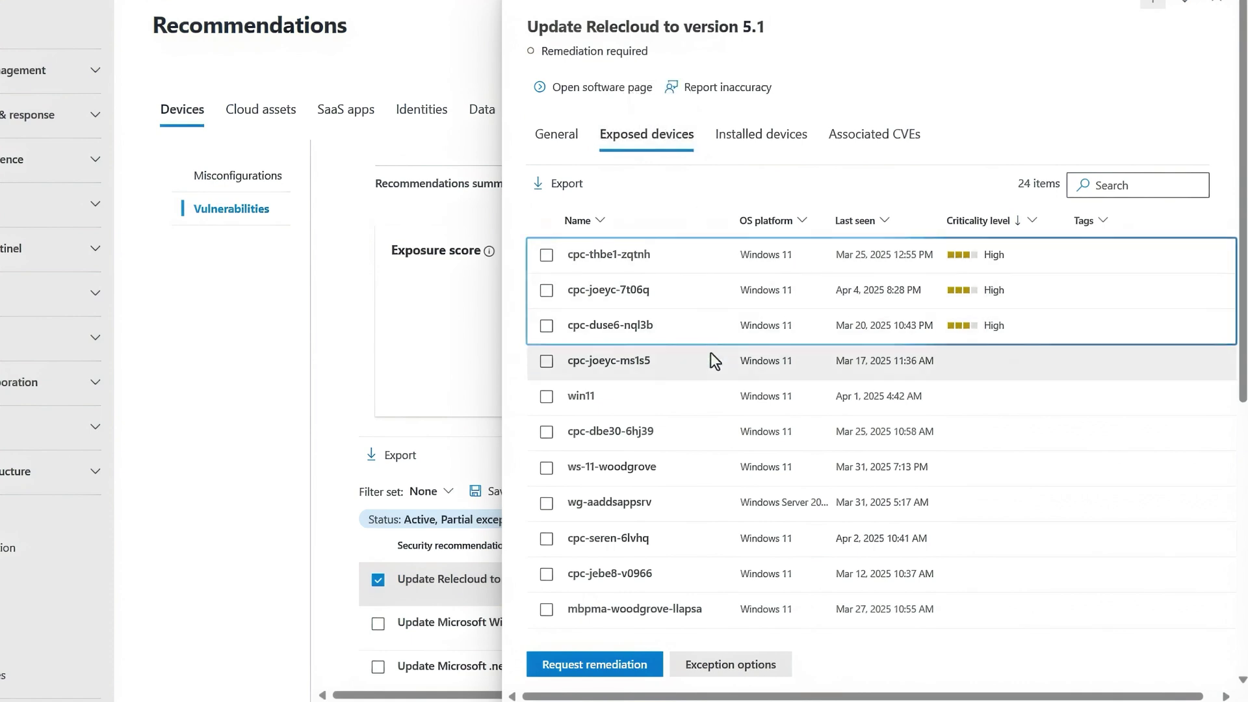
click(860, 137)
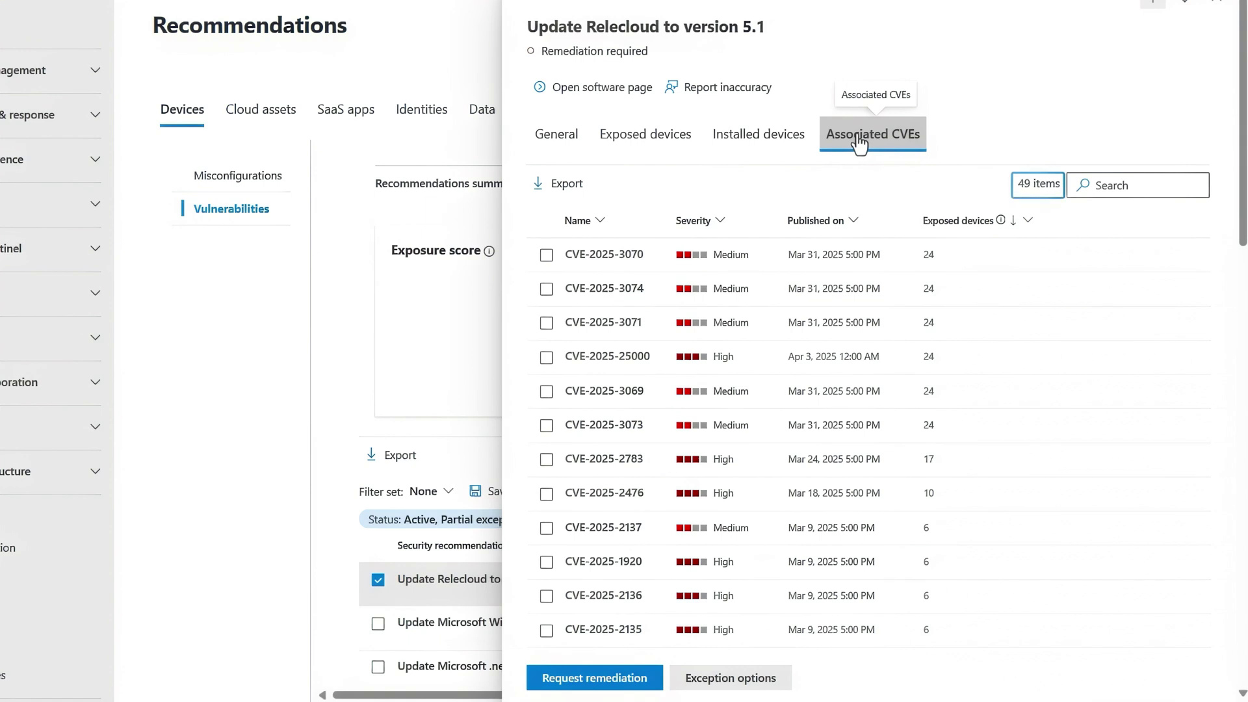
scroll(1052, 437, down, 3)
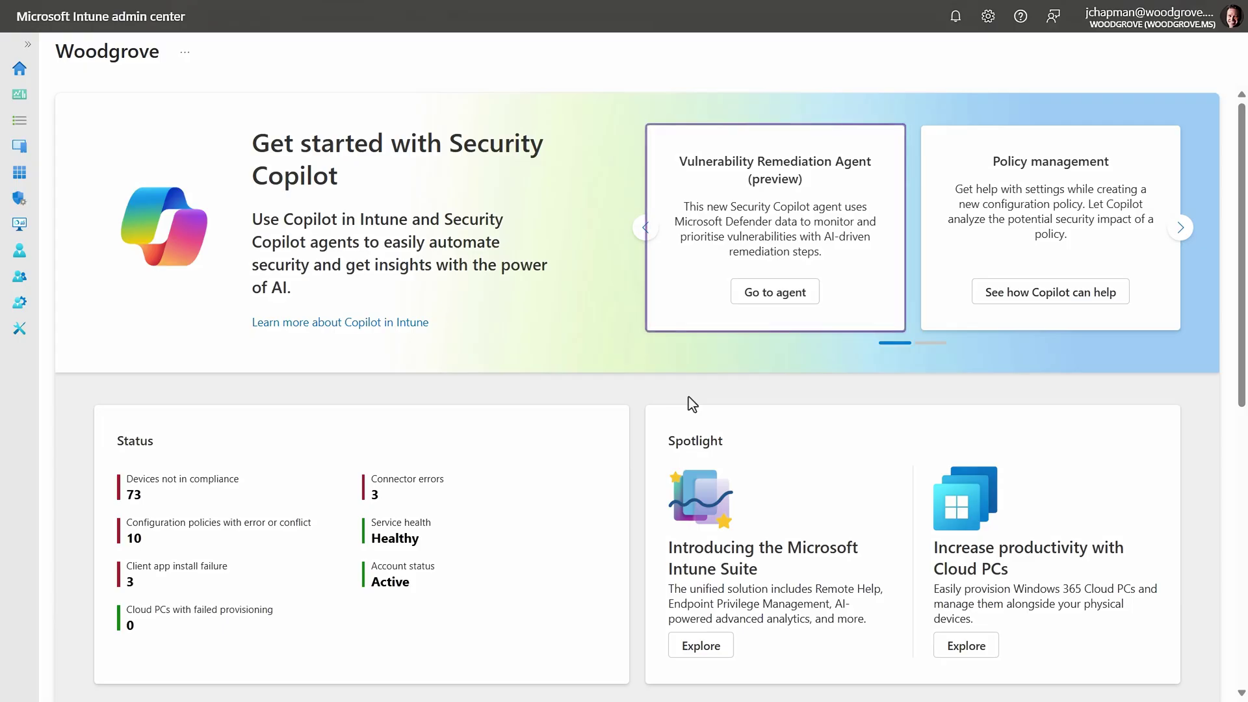
- Open the Vulnerability Remediation Agent from its home card and review suggestions and activity
click(775, 306)
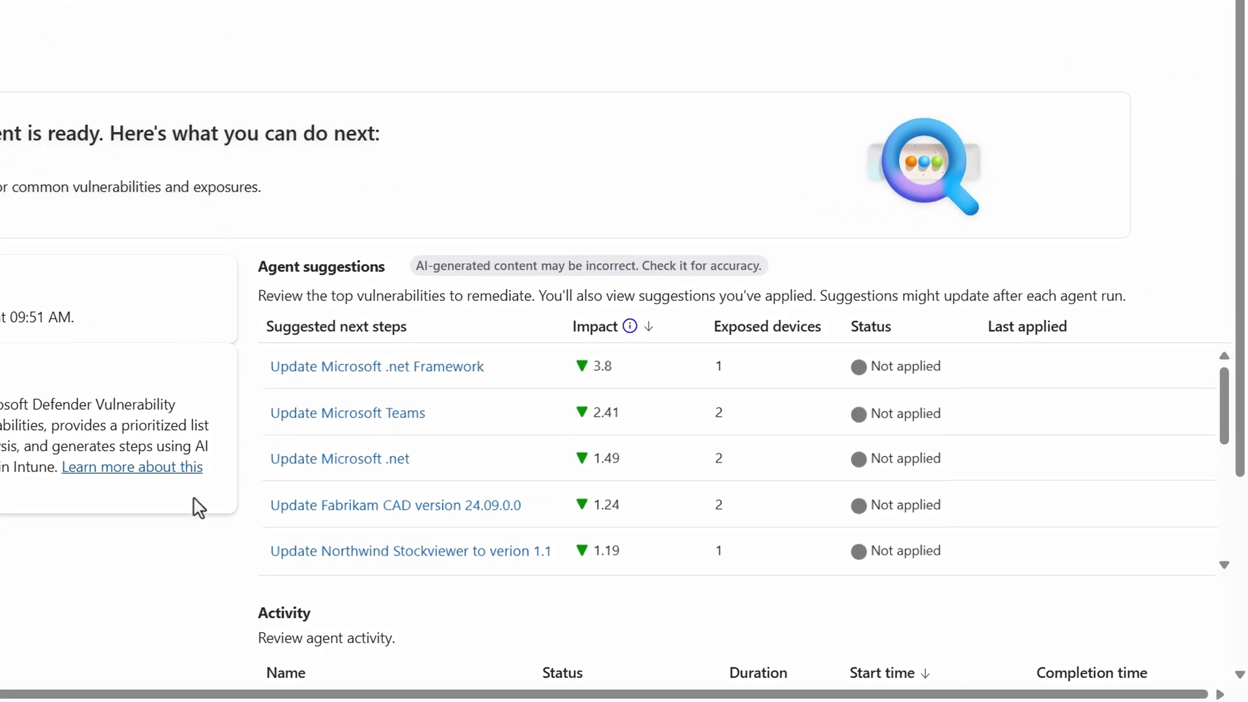
scroll(219, 653, down, 2)
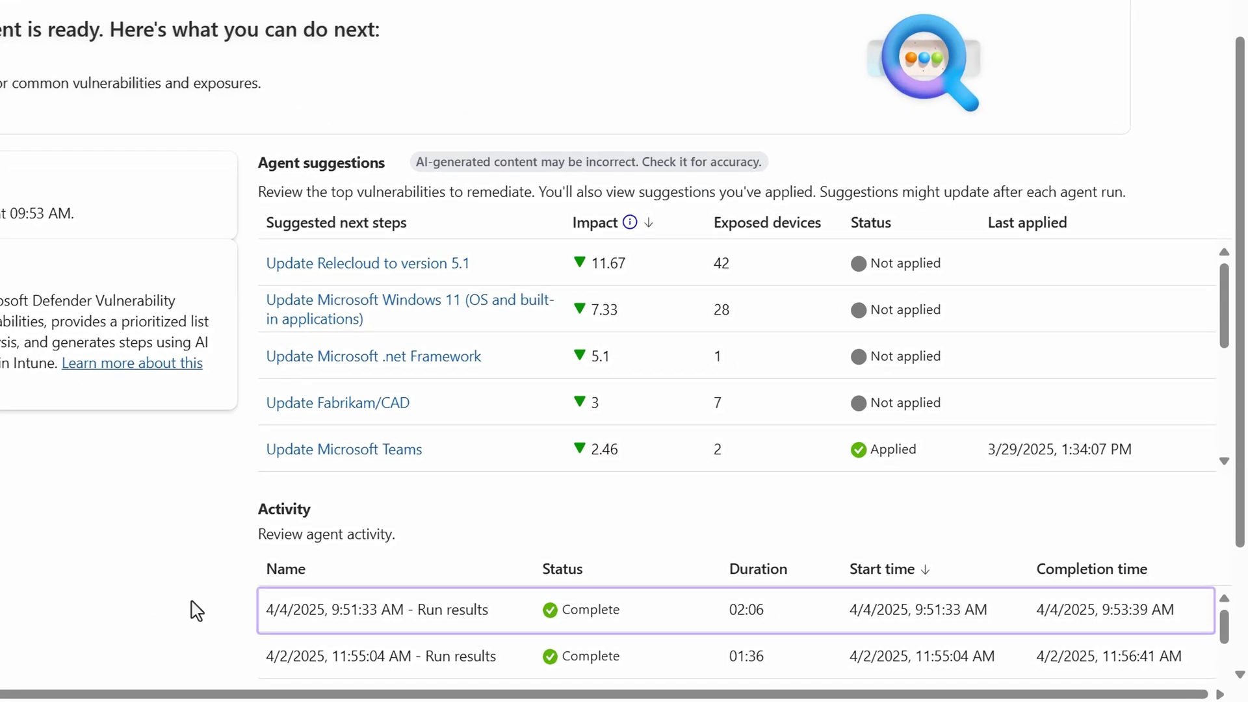
scroll(230, 624, up, 2)
key(Tab)
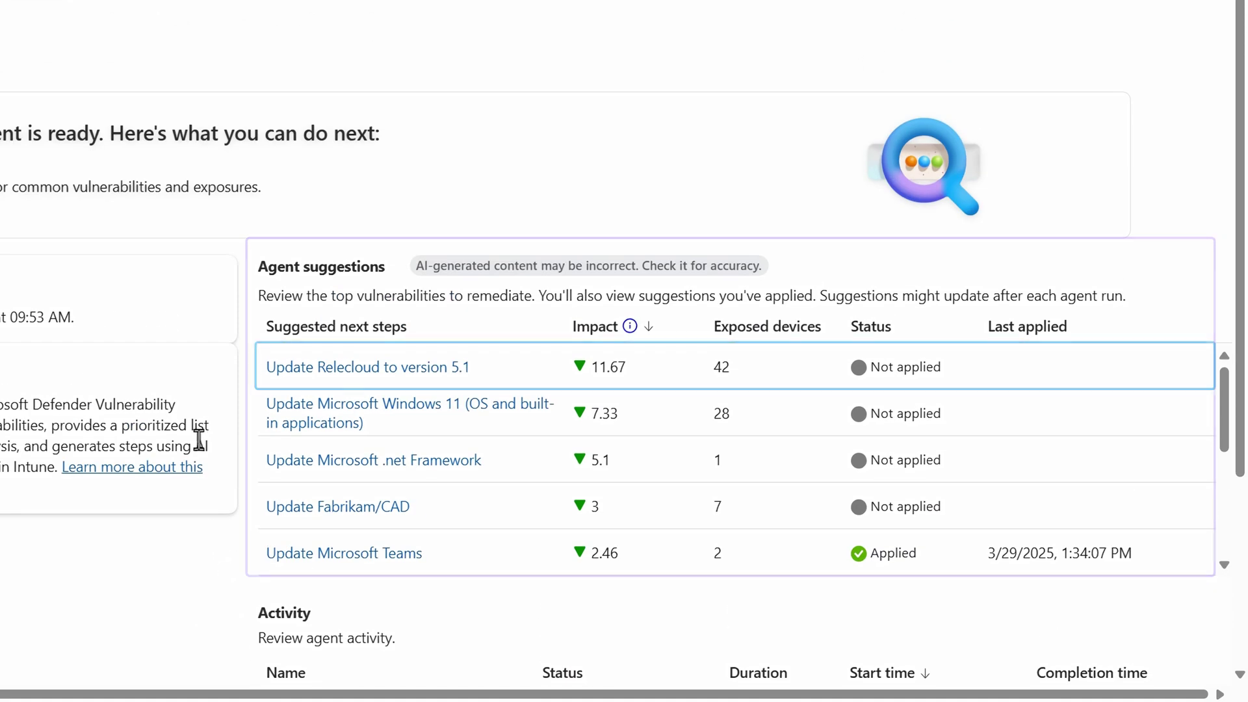
- Open the Update Relecloud to version 5.1 suggestion and scroll to Actions to take
click(278, 375)
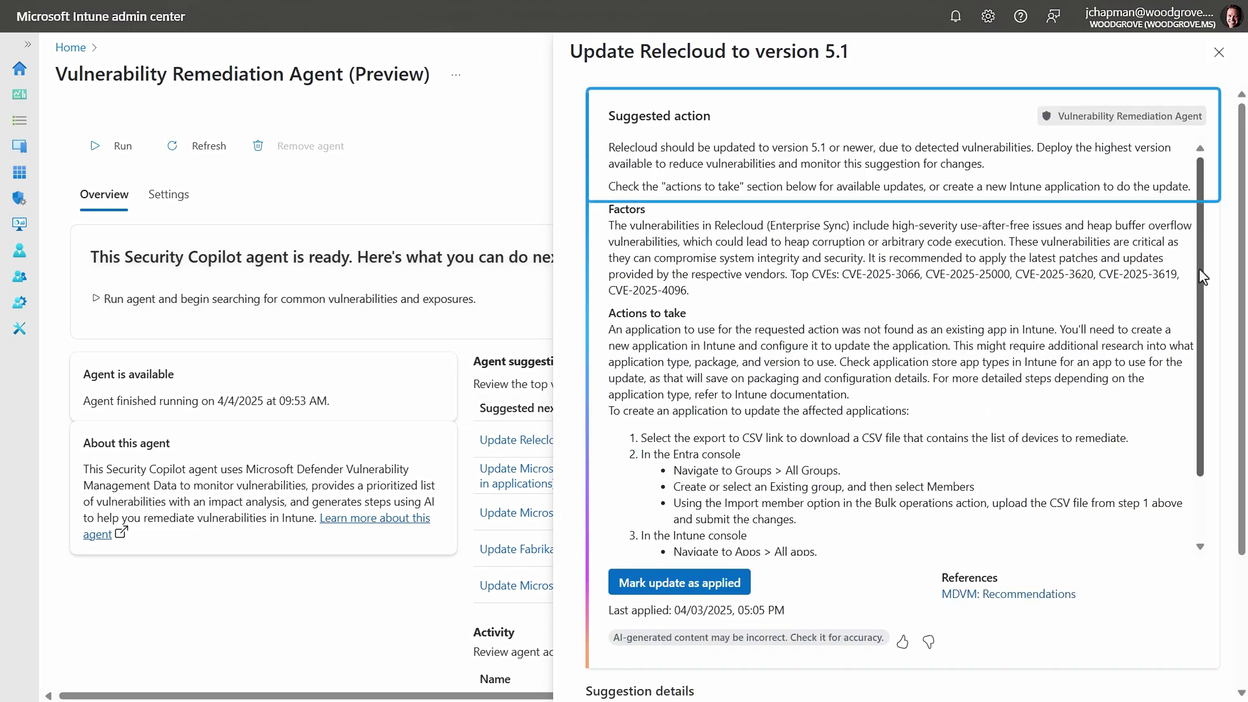
drag(1201, 272, 1203, 341)
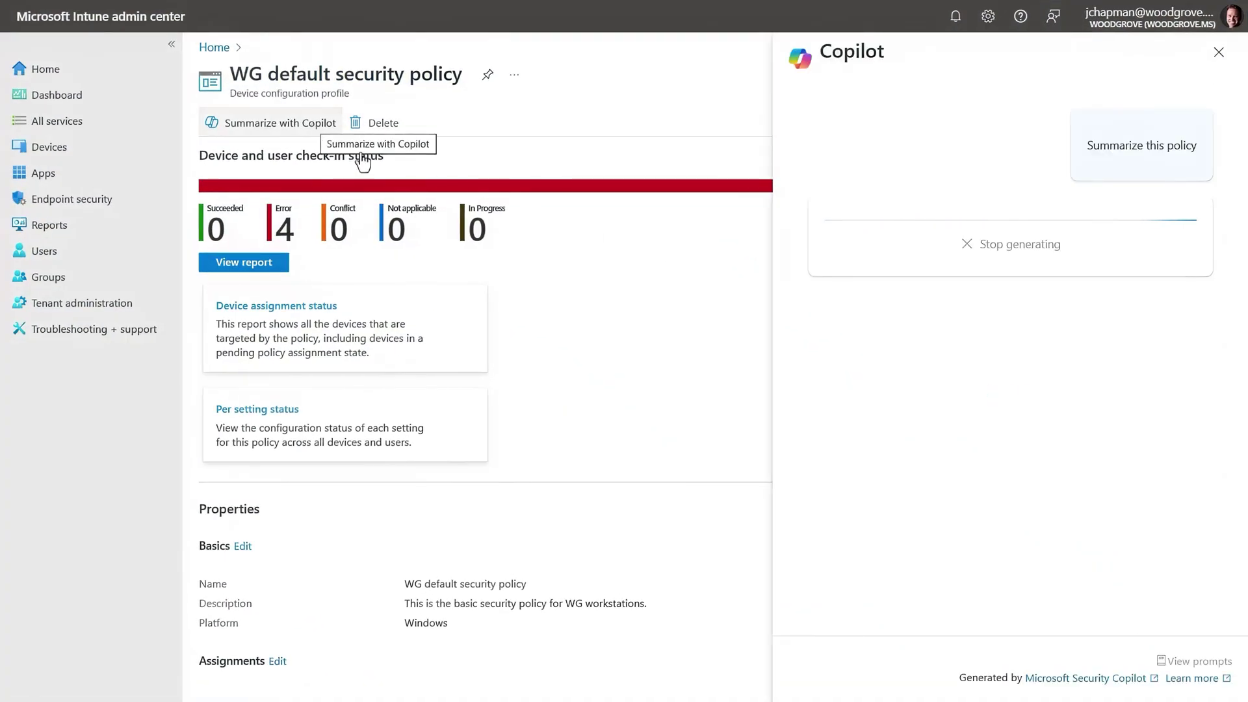
- Expand the WG default security policy's Defender settings and ask Copilot about Allow Cloud Protection
scroll(793, 417, down, 3)
scroll(793, 418, down, 10)
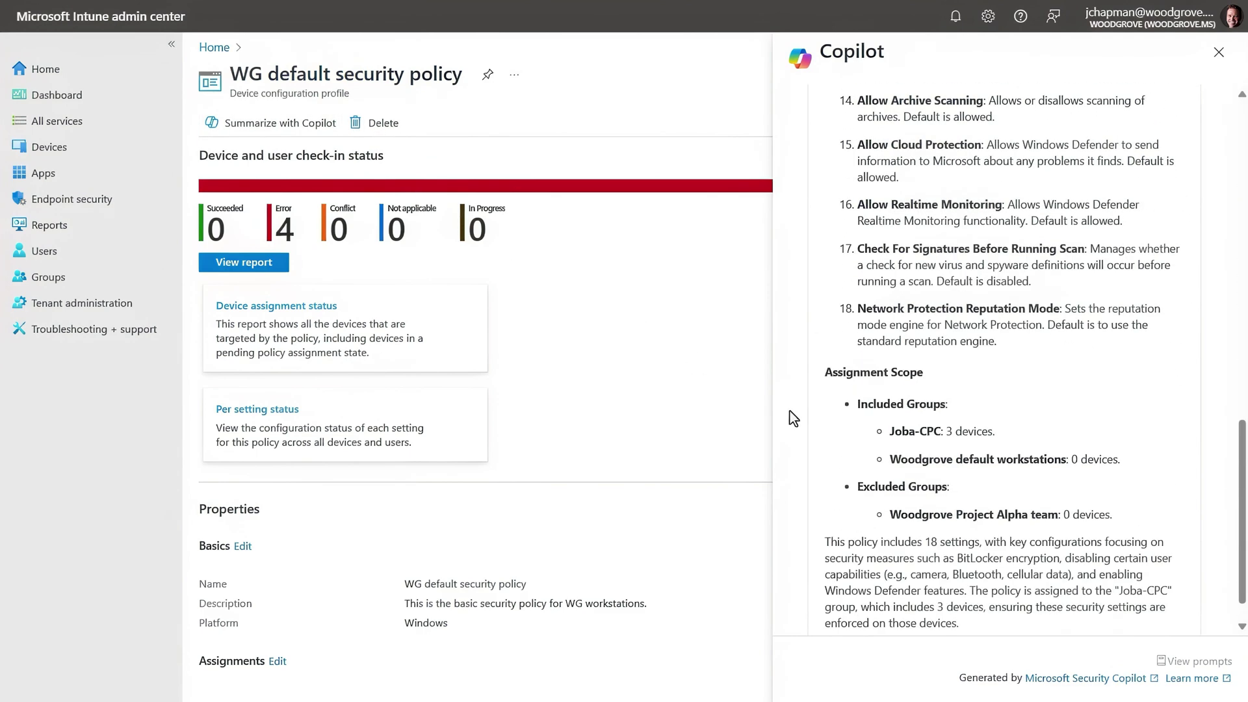
scroll(702, 610, down, 8)
click(338, 674)
scroll(342, 674, down, 4)
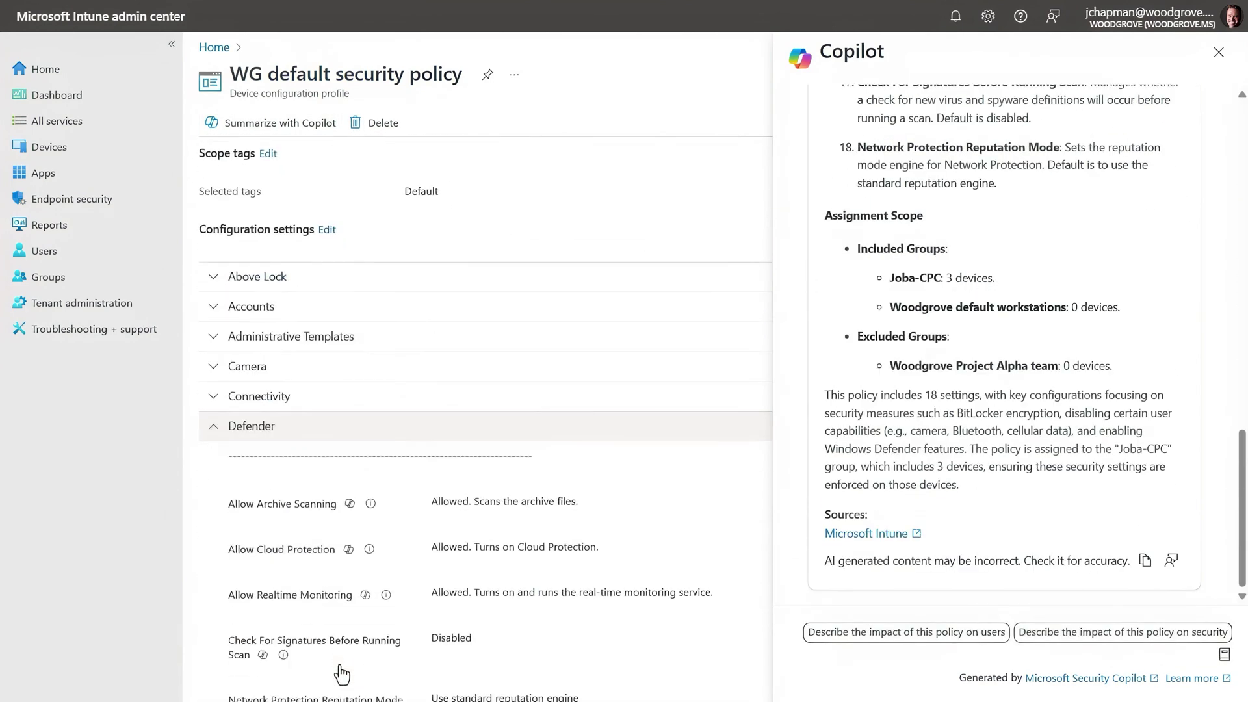
click(349, 549)
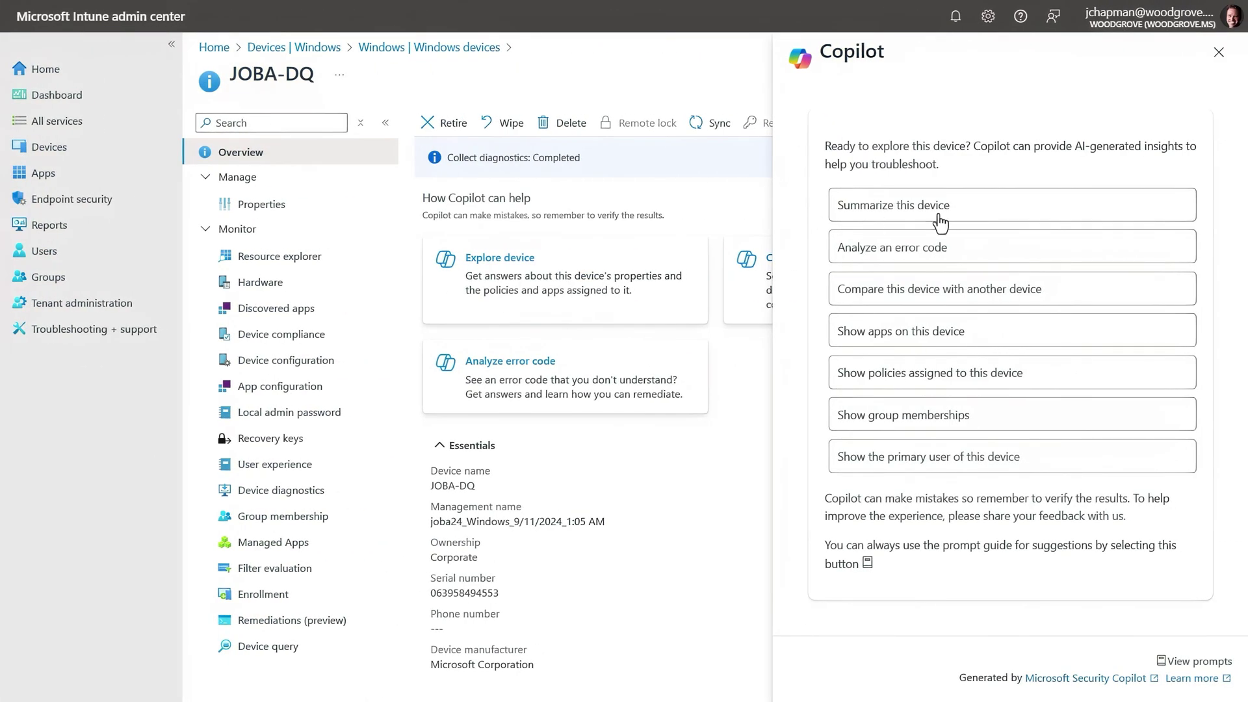
- Summarize JOBA-DQ with Copilot, then compare its configuration profiles with a second device
click(938, 217)
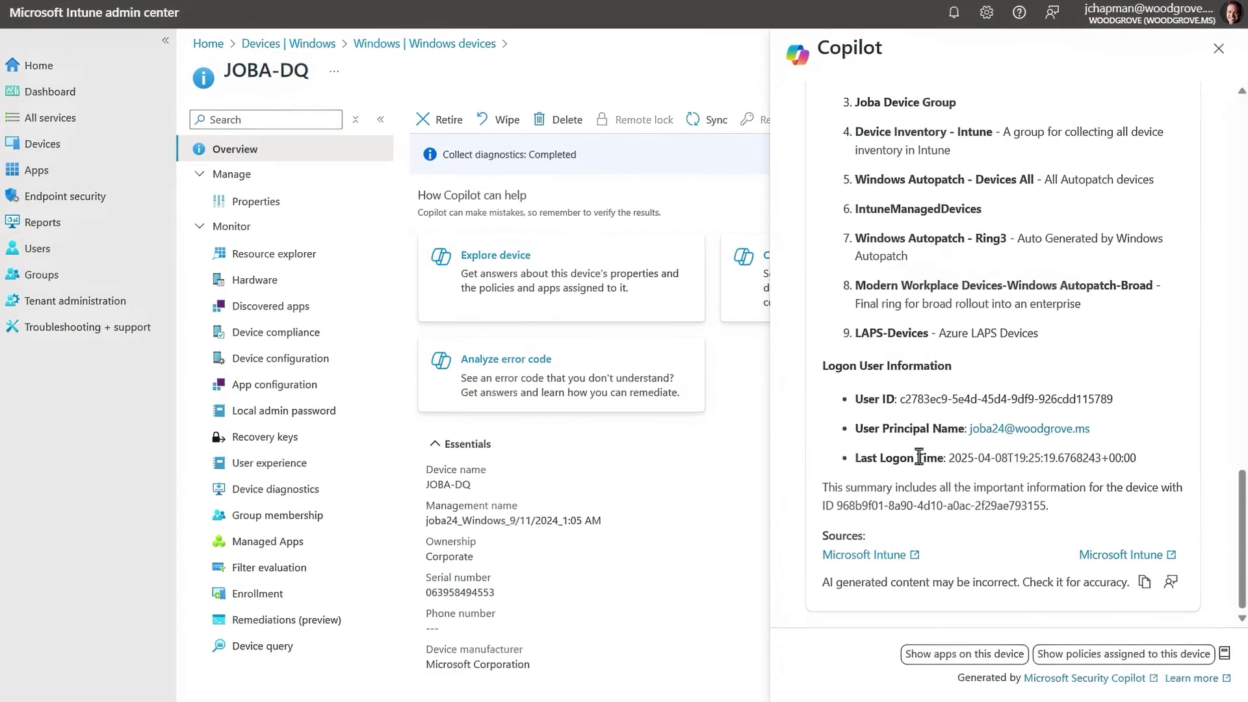
click(1225, 653)
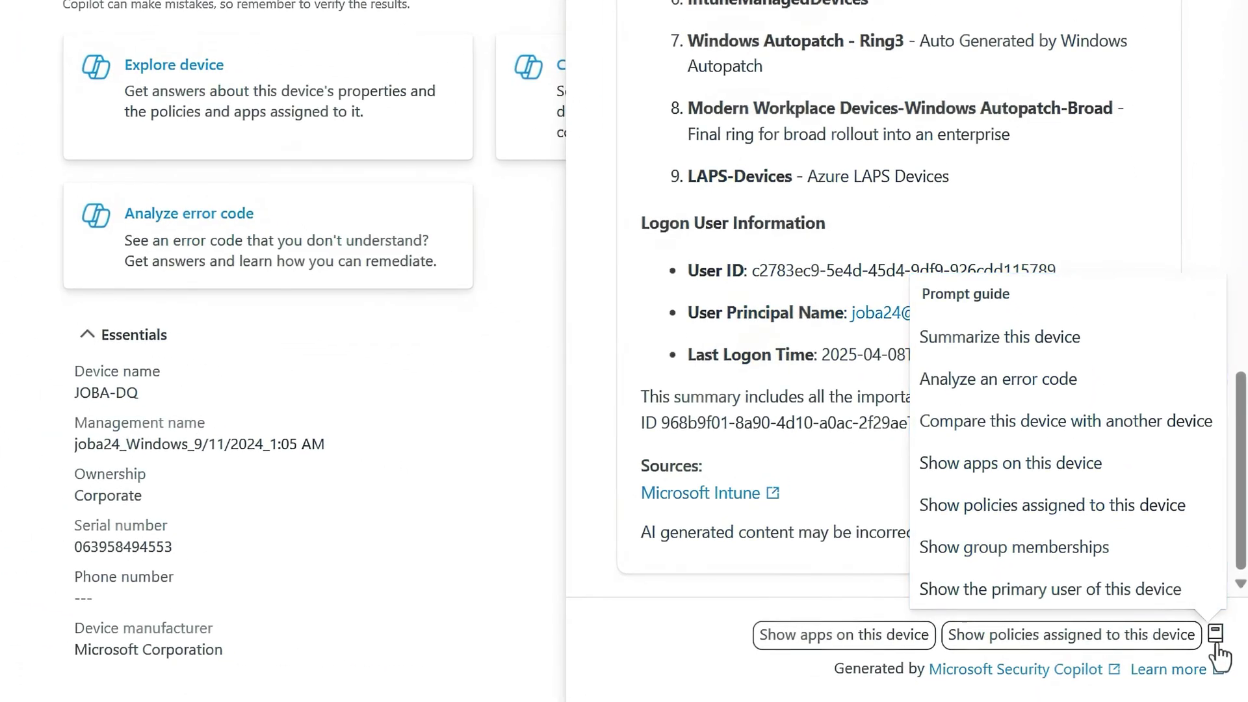
click(1138, 429)
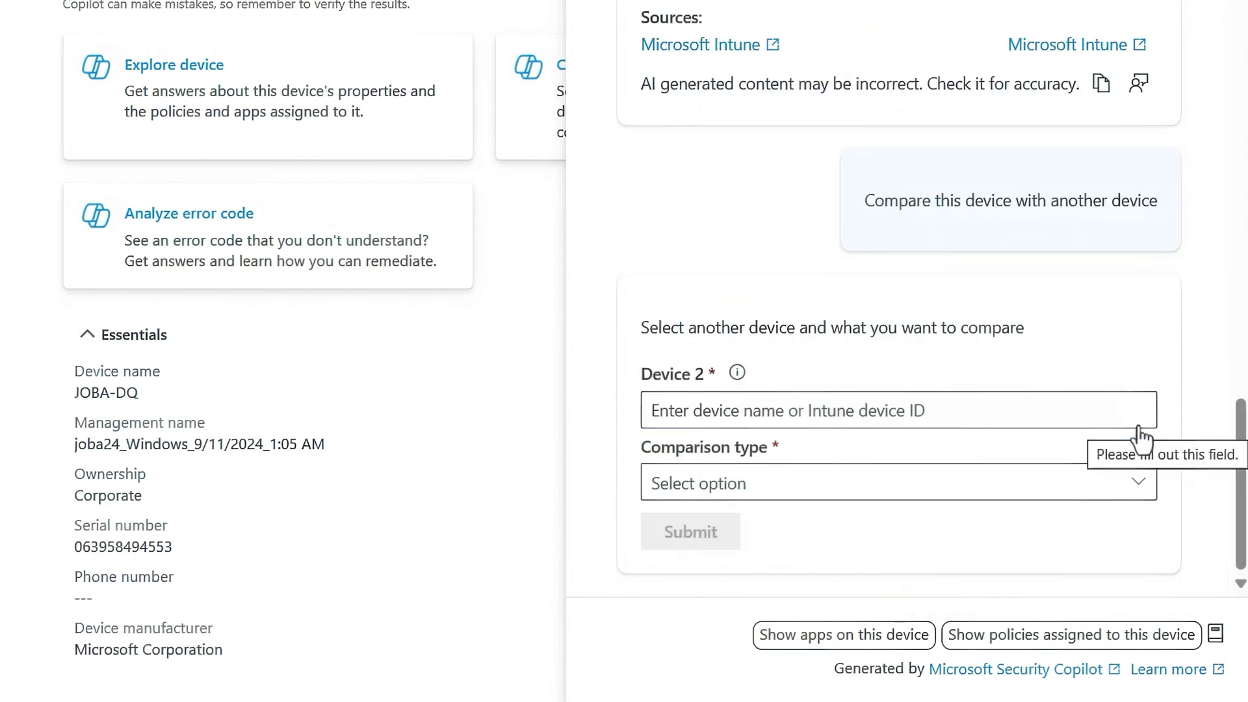
click(1082, 412)
text(joba-hp-elitebook)
click(1138, 484)
click(766, 281)
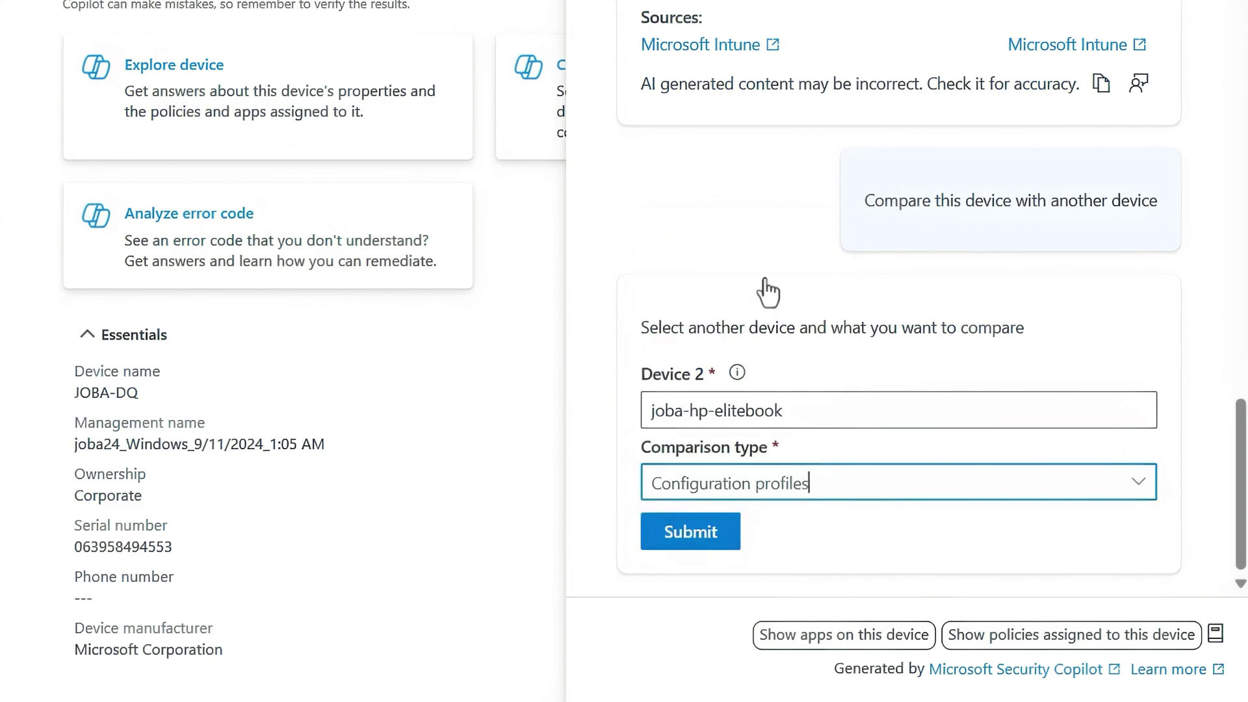
click(713, 543)
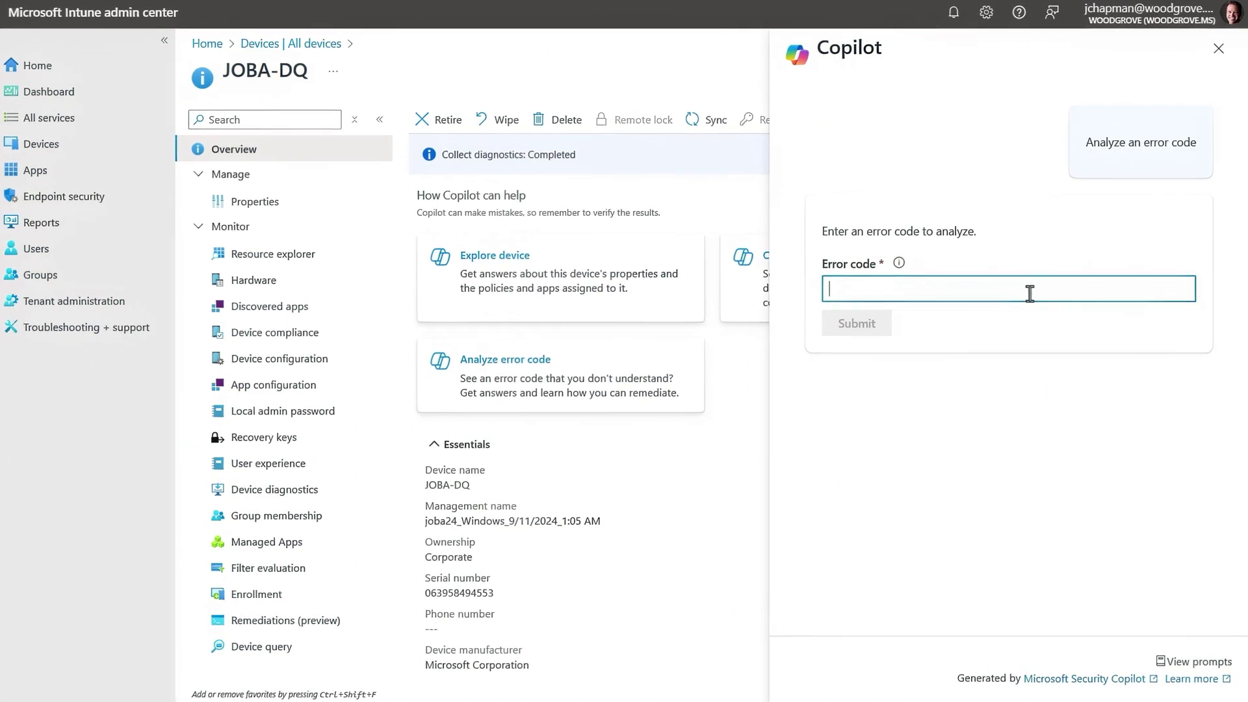
- Have Copilot analyze error code 0x87D101A4 and the second Paypal.exe elevation request
text(0x87D101A4)
click(764, 247)
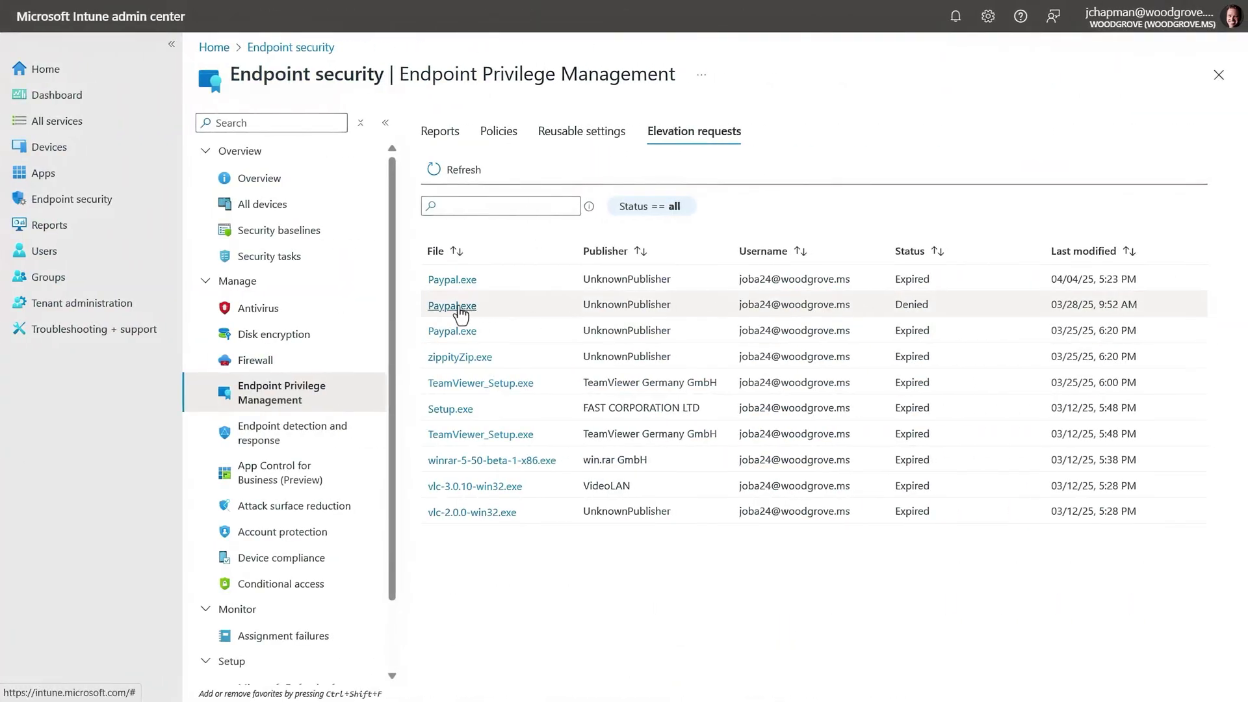
click(459, 312)
click(1021, 108)
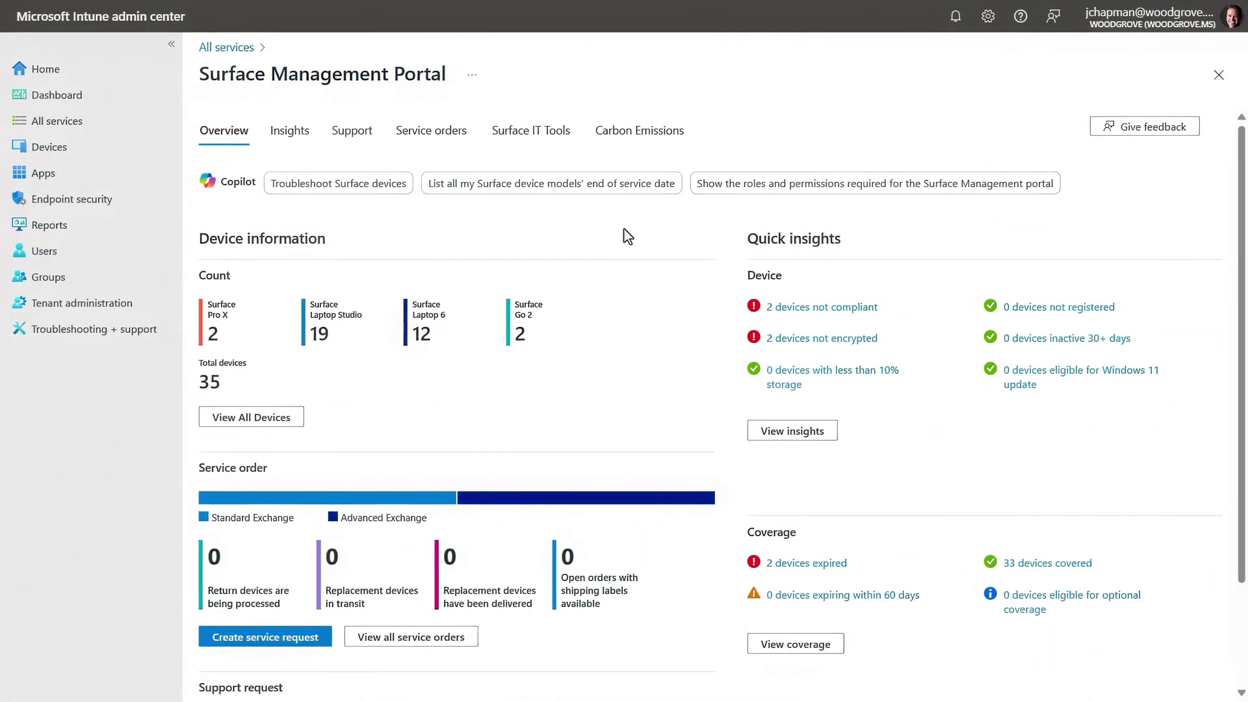
- Ask Copilot to list the end-of-service dates of all Surface device models
click(636, 188)
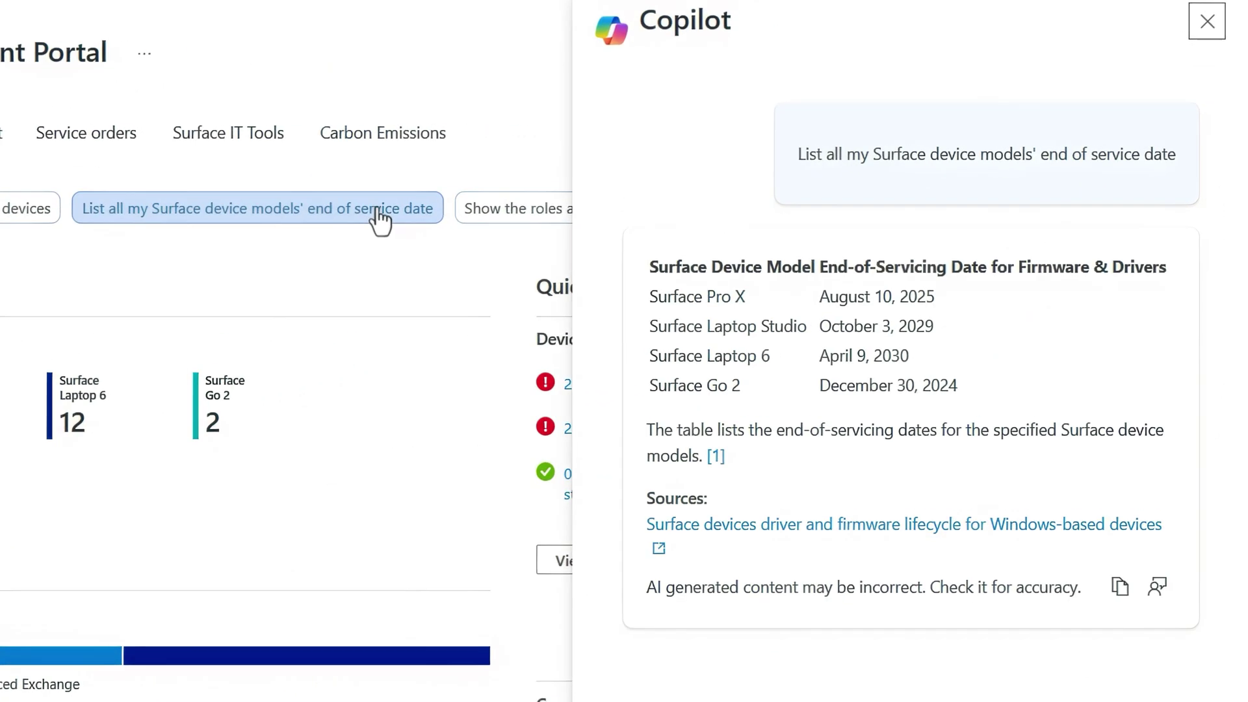